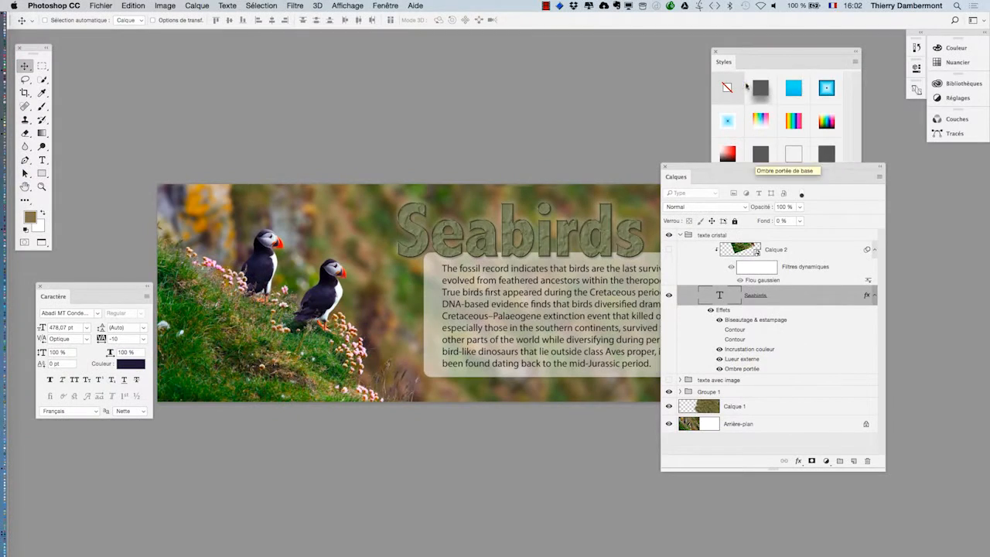
Save the Seabirds text layer's effects as a new style preset named Style 4
drag(739, 52, 231, 47)
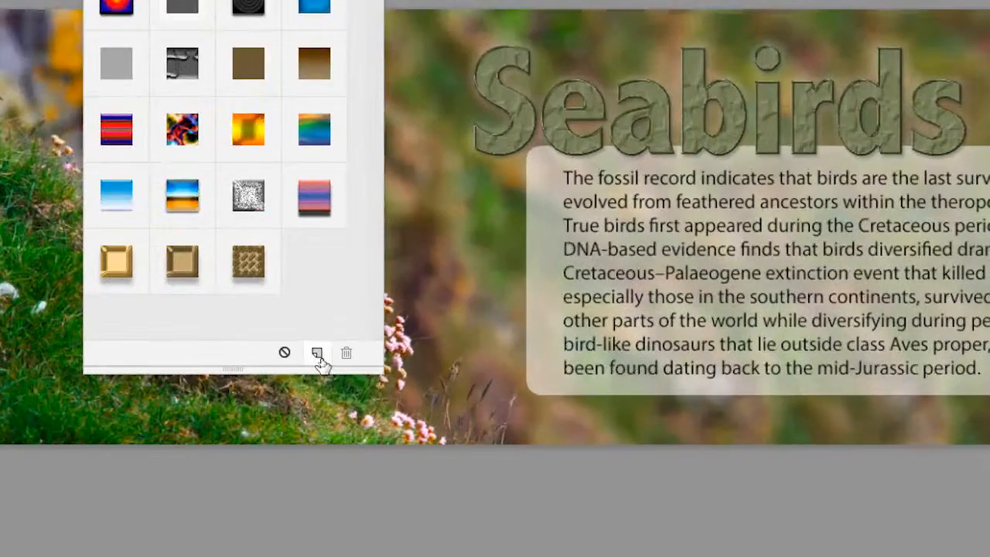
click(317, 353)
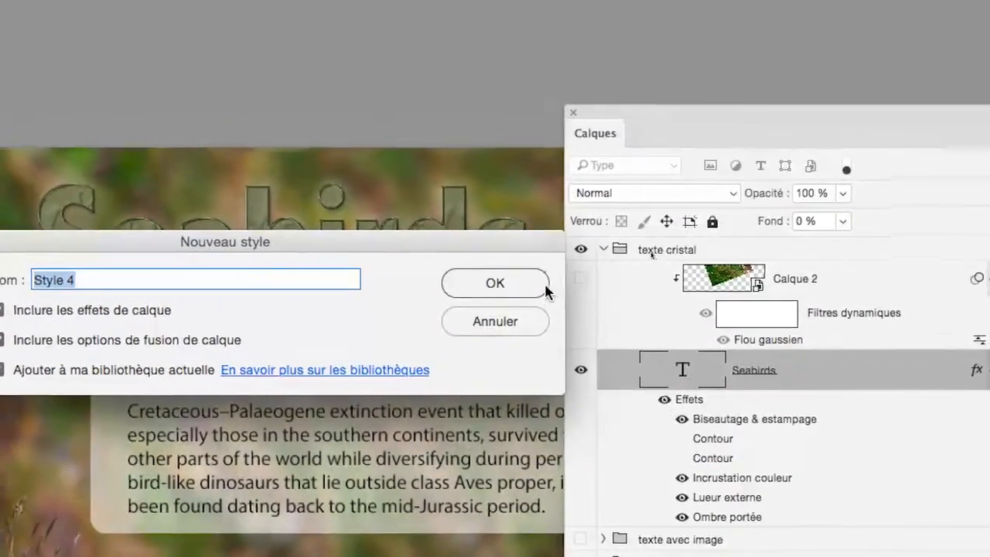
click(533, 281)
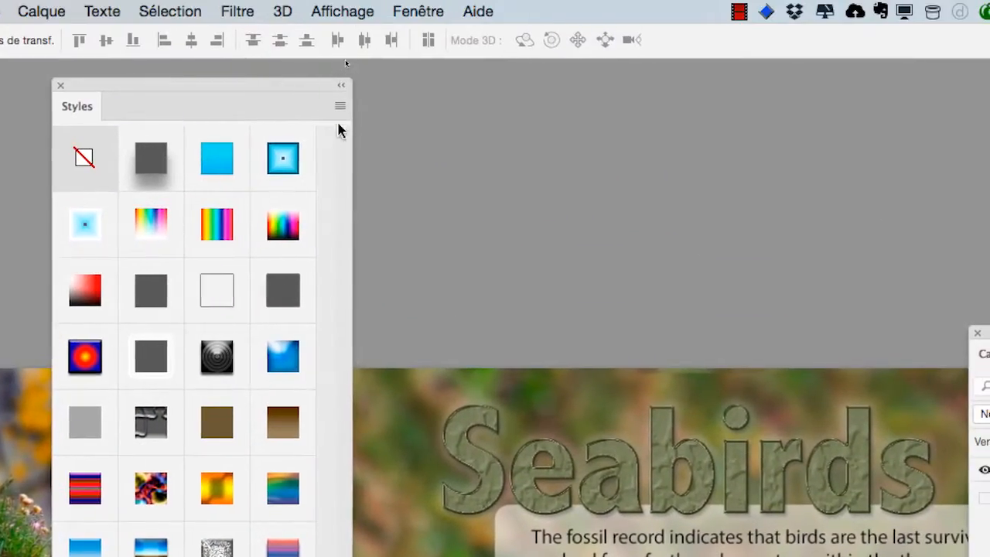
Save the current set of styles to the Bureau folder as Styles sans titre.asl
click(339, 107)
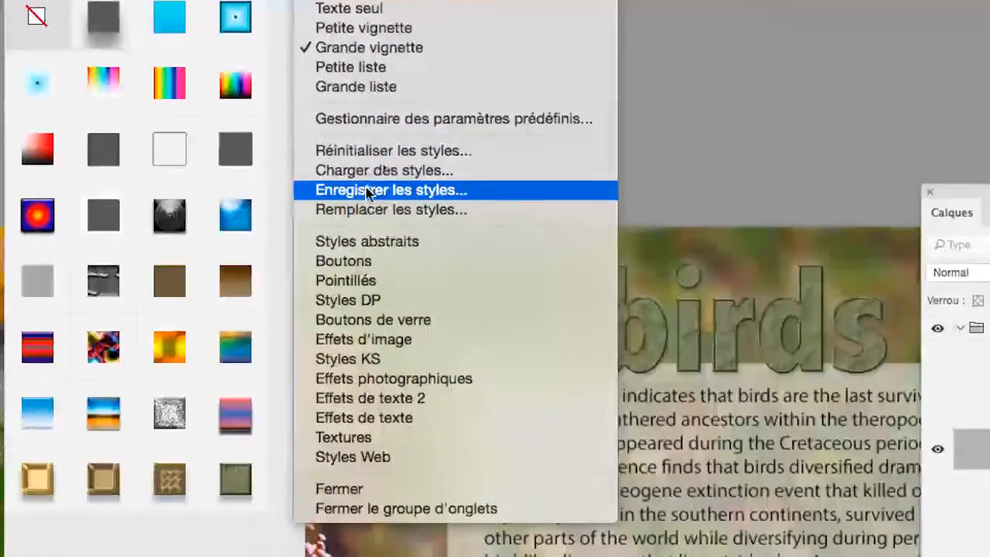
click(368, 193)
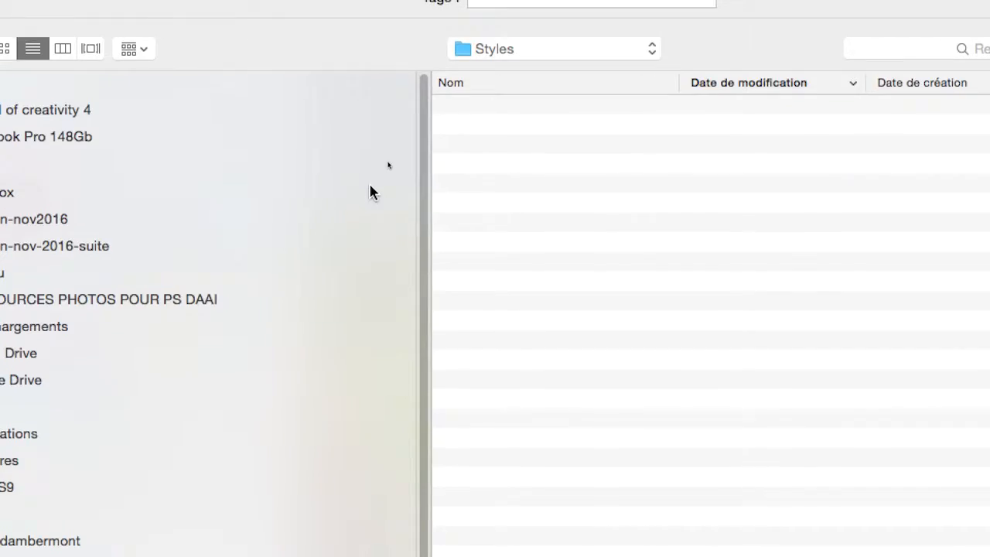
click(560, 51)
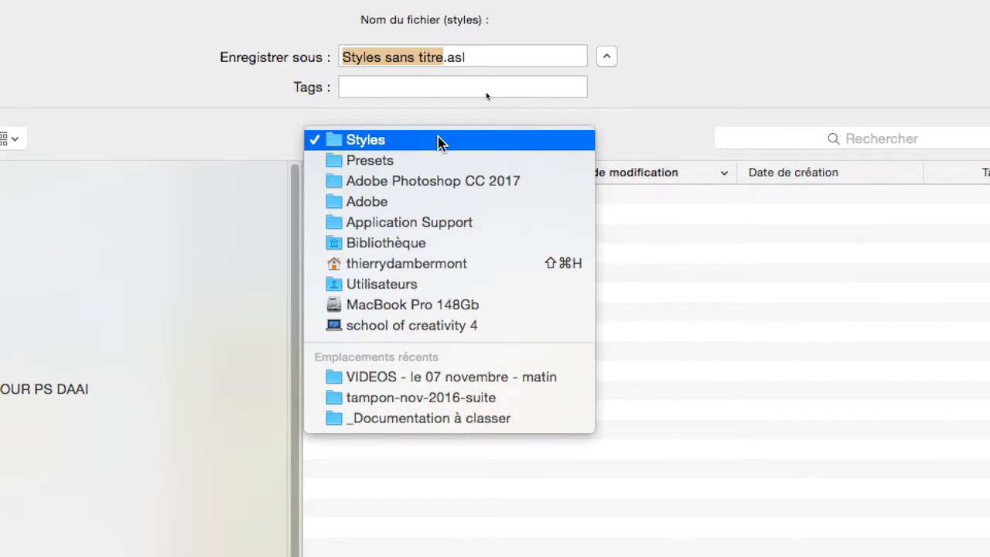
click(437, 141)
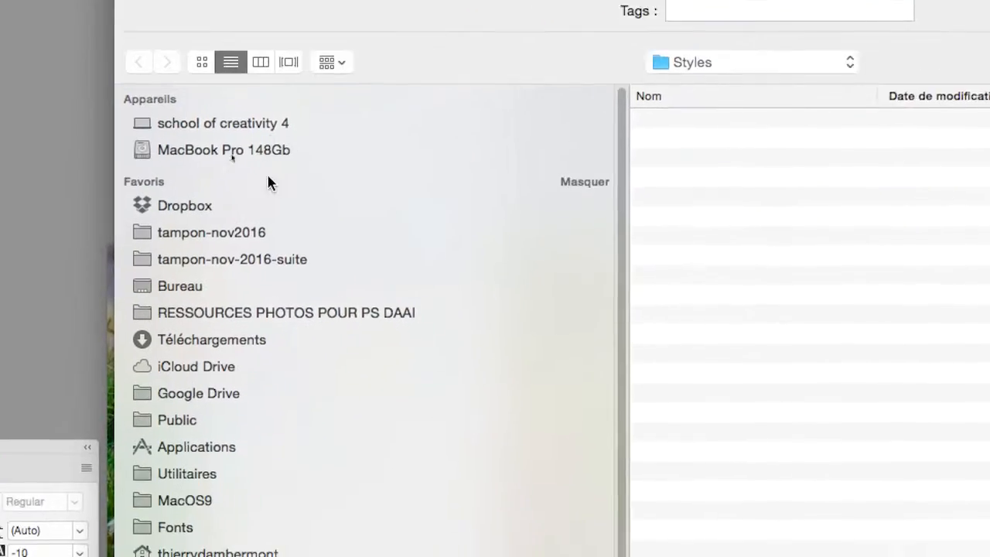
click(244, 219)
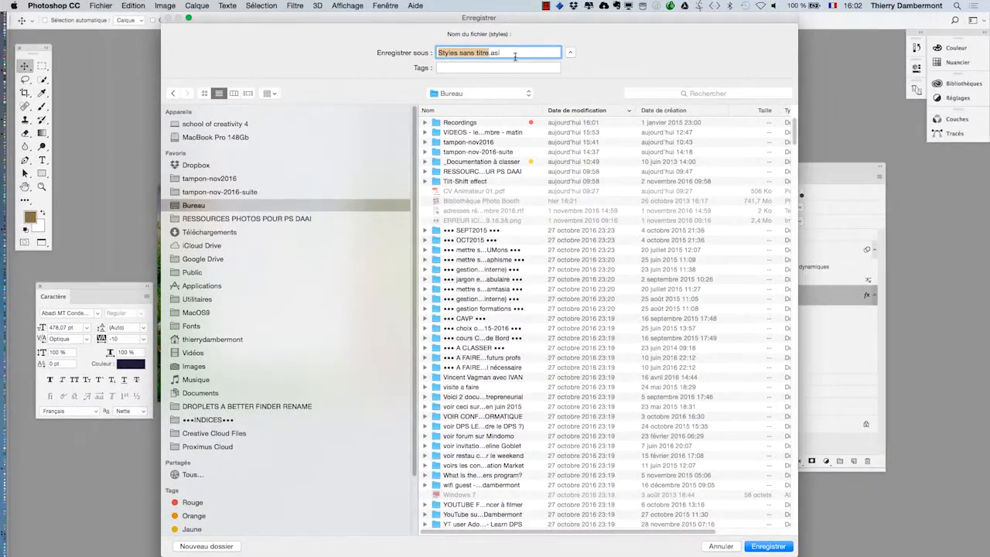
click(515, 54)
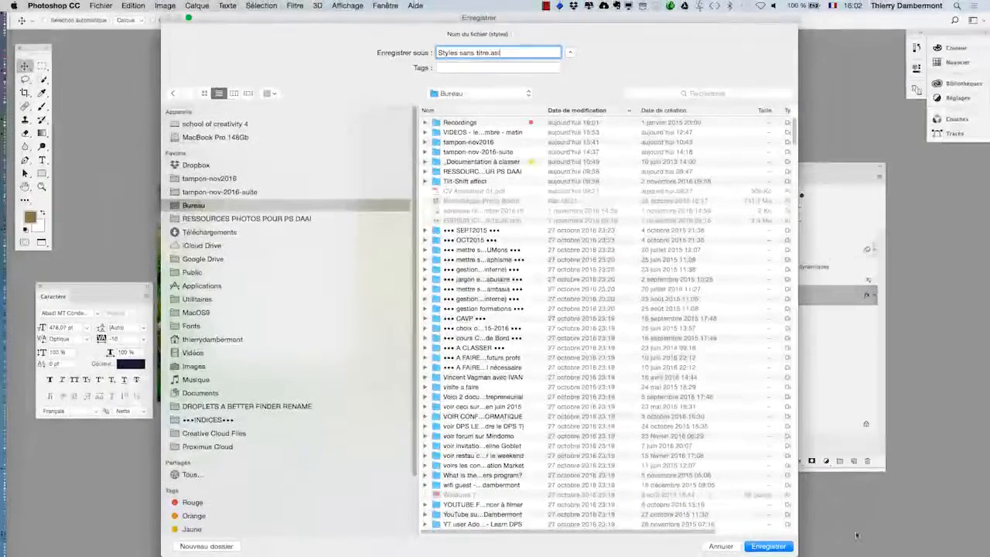
click(768, 546)
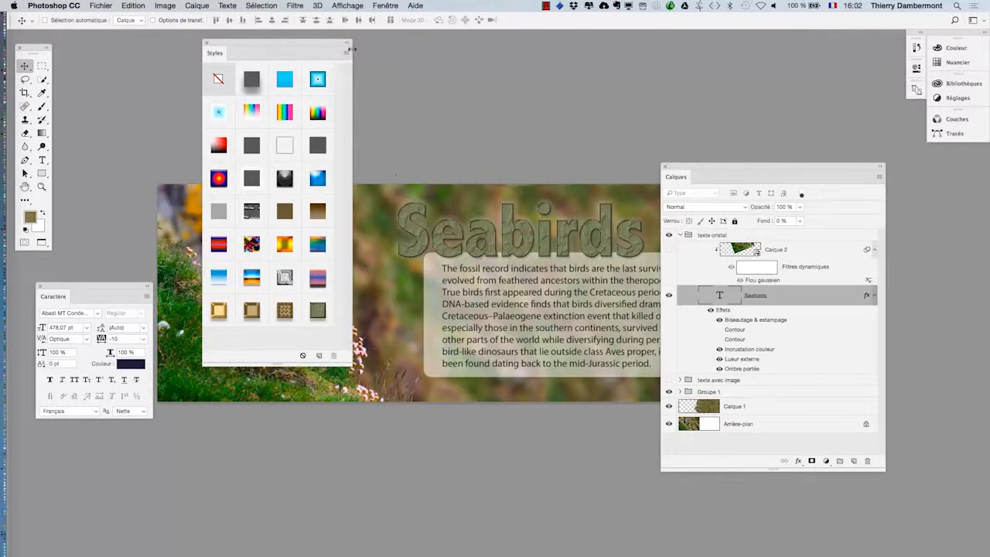
drag(322, 45, 401, 61)
click(427, 69)
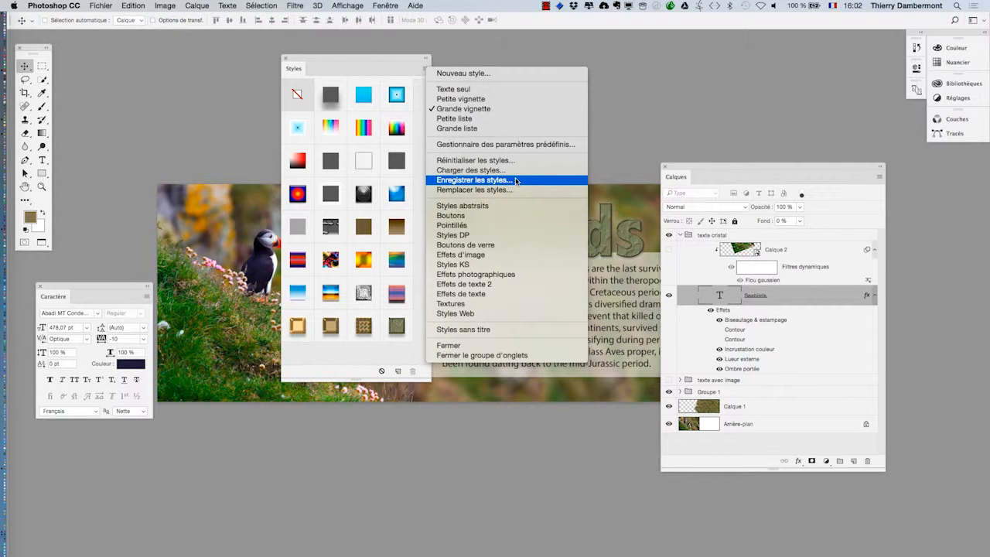
click(611, 141)
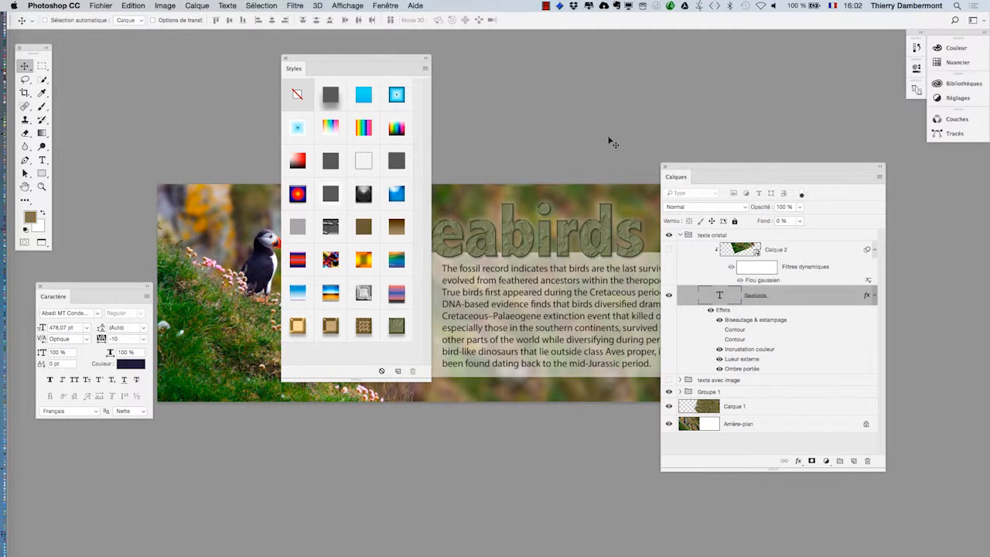
Switch to Firefox, review the Google results for "download photoshop style" and return to the 352 styles de calque page
key(super+Tab)
key(super+Tab)
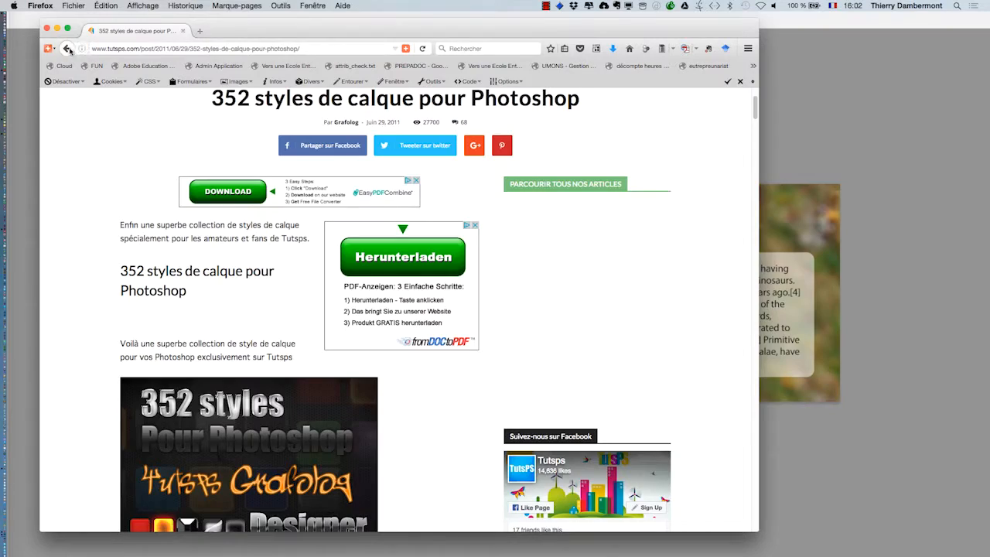
click(67, 49)
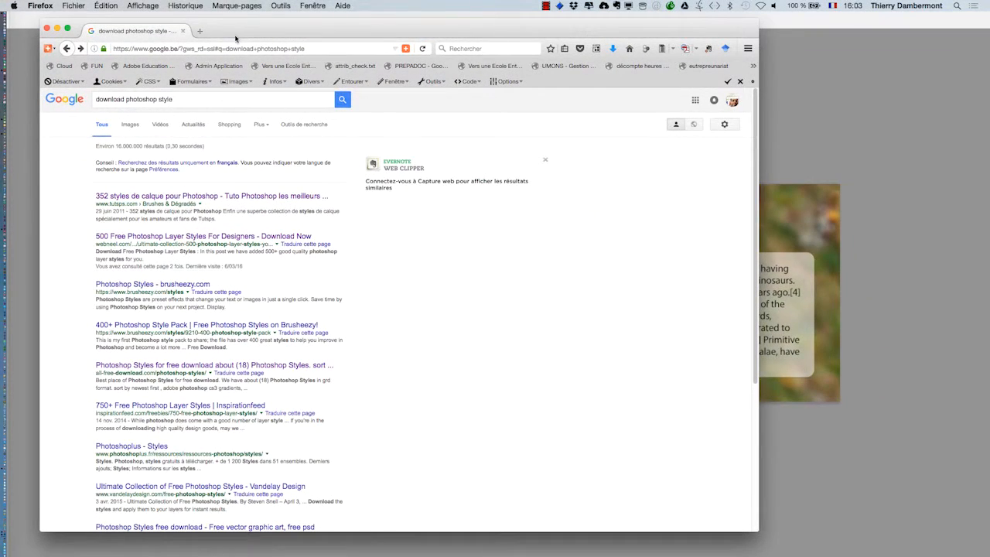
click(81, 49)
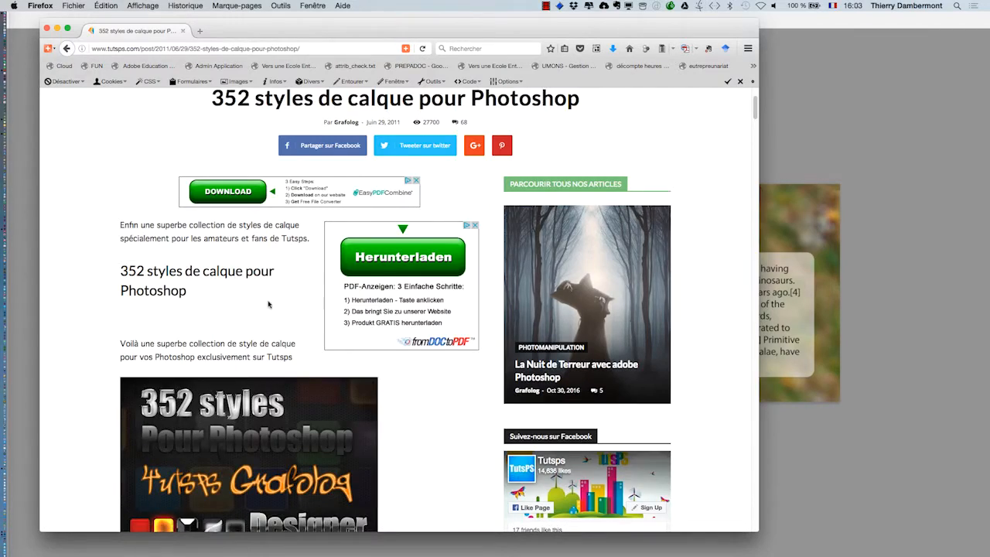
Find the Styles_Tutsps.zip download on the 352 styles de calque page, then close the browser window
scroll(266, 305, down, 5)
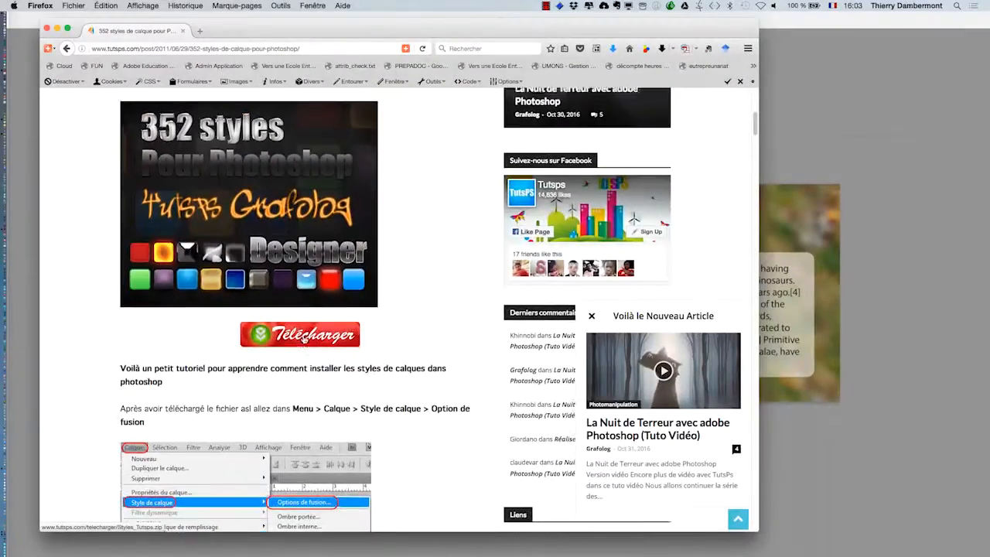
click(303, 344)
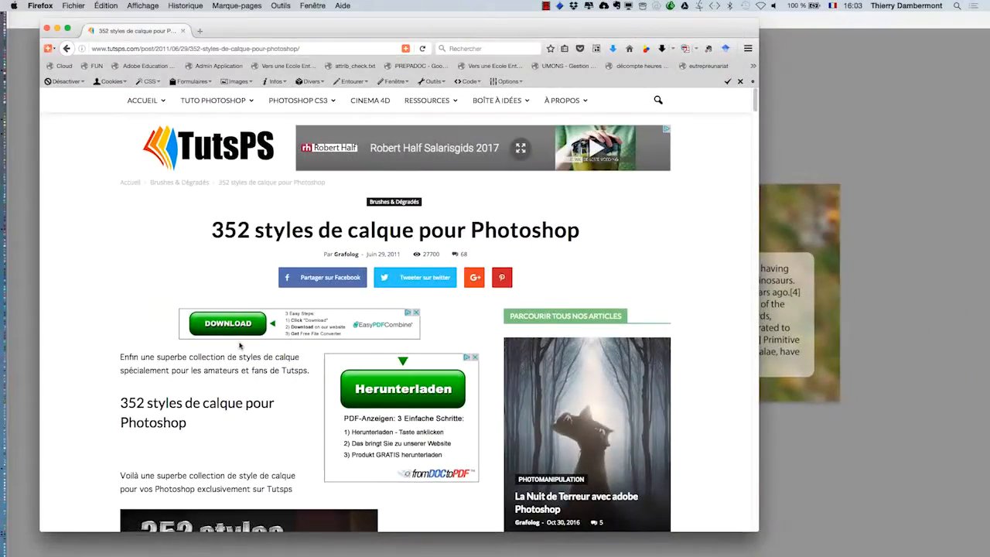
scroll(241, 347, down, 9)
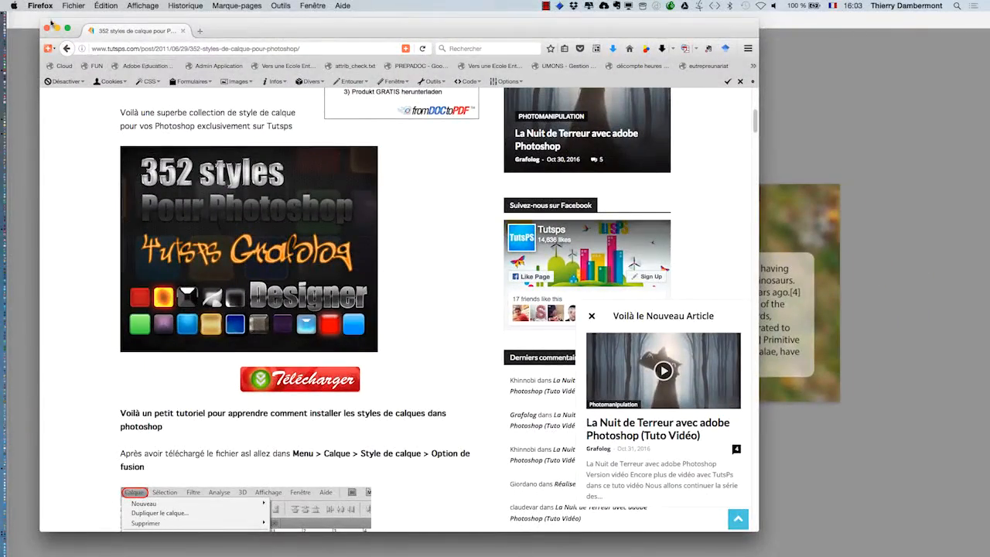
click(47, 28)
Switch to Finder and examine the downloaded Styles_Tutsps.zip and the extracted Styles_Tutsps.asl in the Téléchargements folder
key(super+Tab)
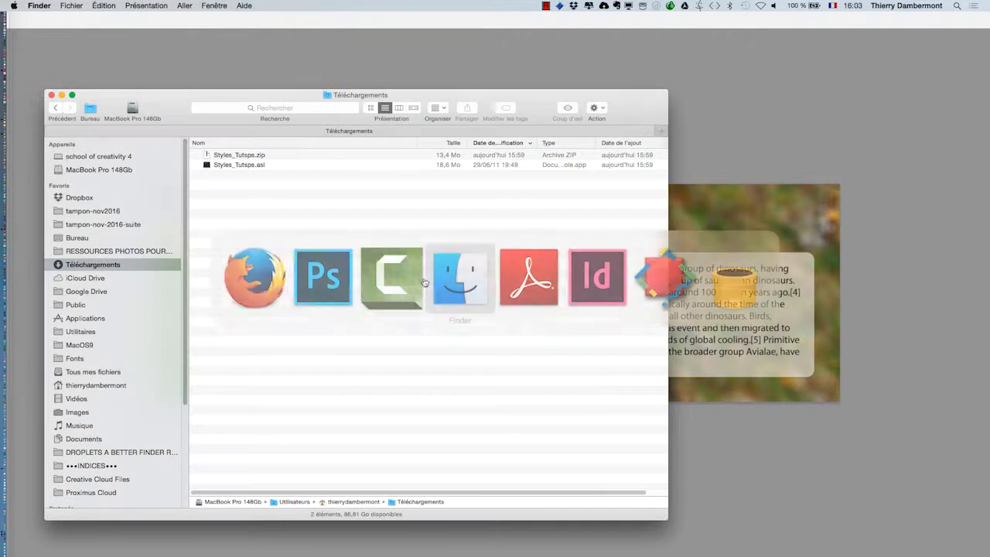
click(259, 157)
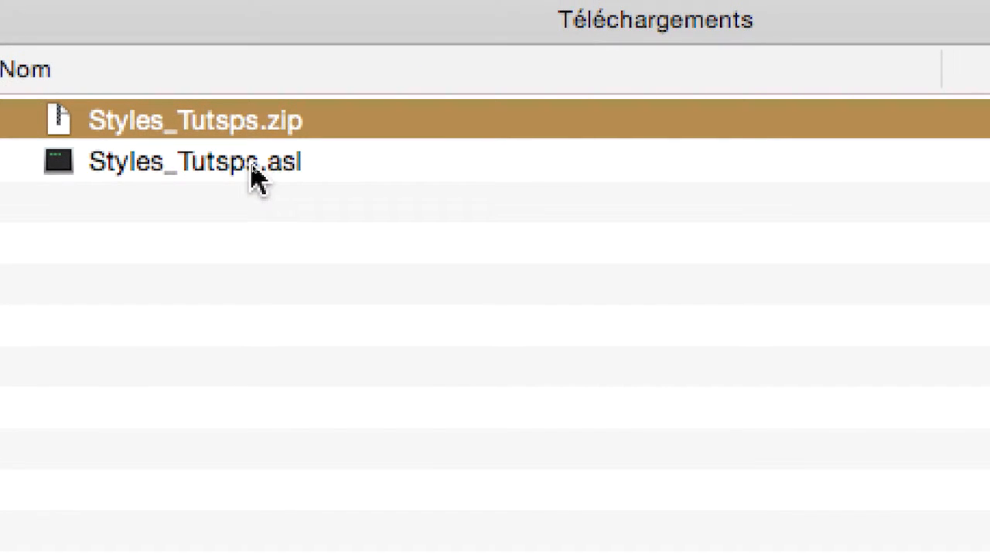
click(258, 177)
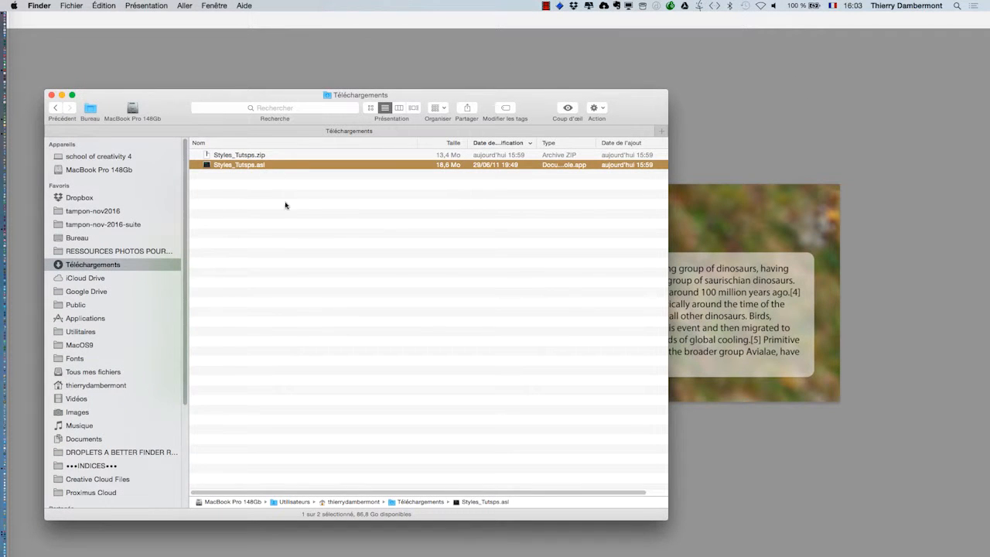
click(294, 219)
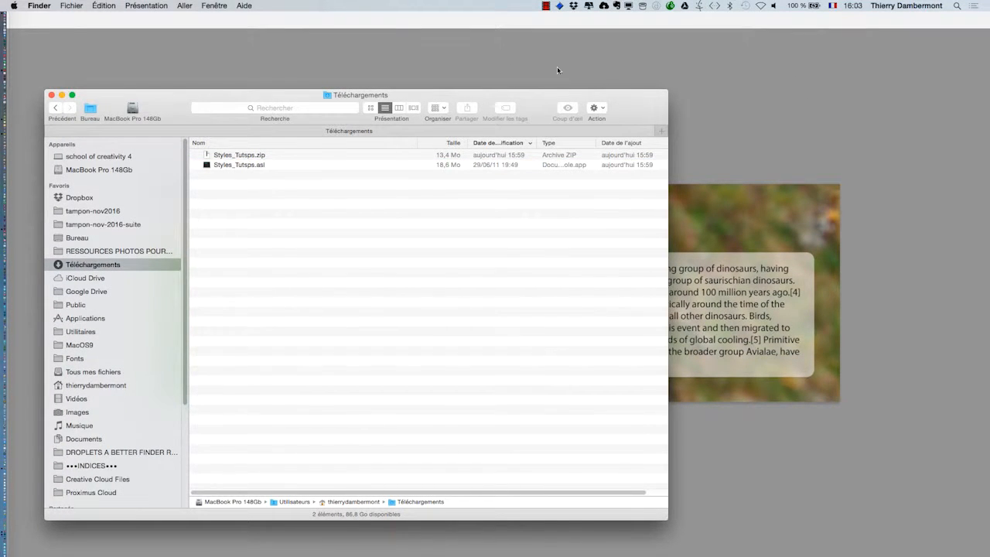
Switch back to Photoshop and move the Styles panel beside the Layers panel
click(556, 68)
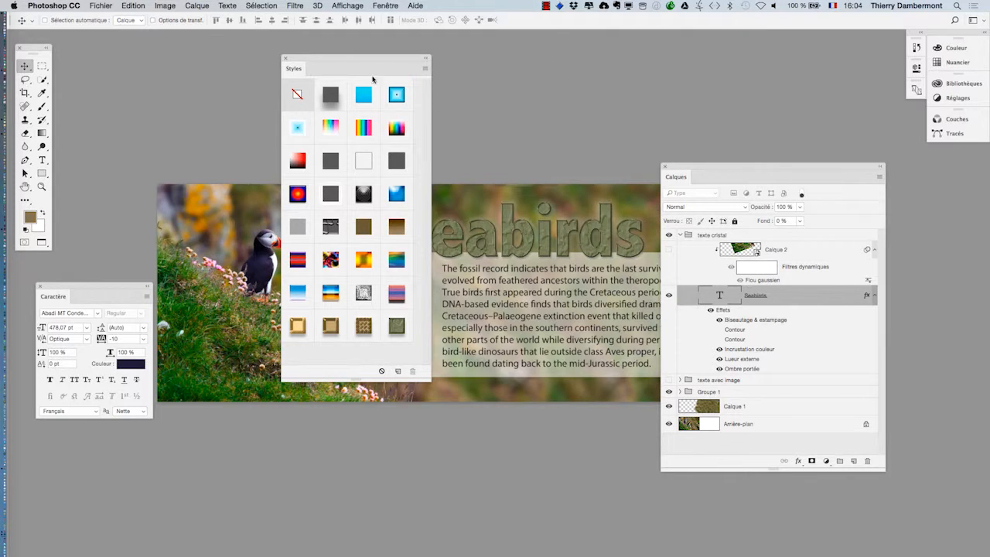
drag(358, 62, 633, 37)
drag(695, 44, 620, 62)
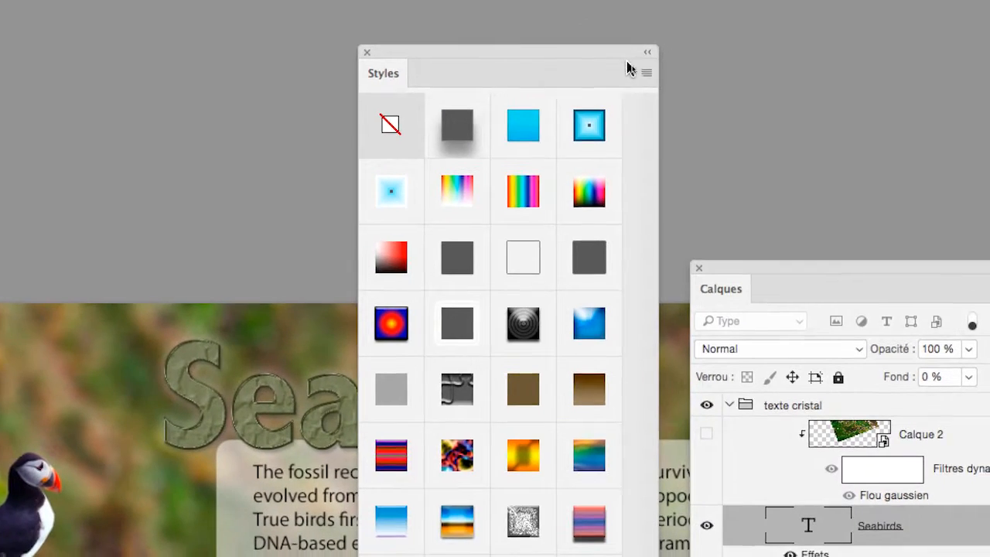
click(657, 79)
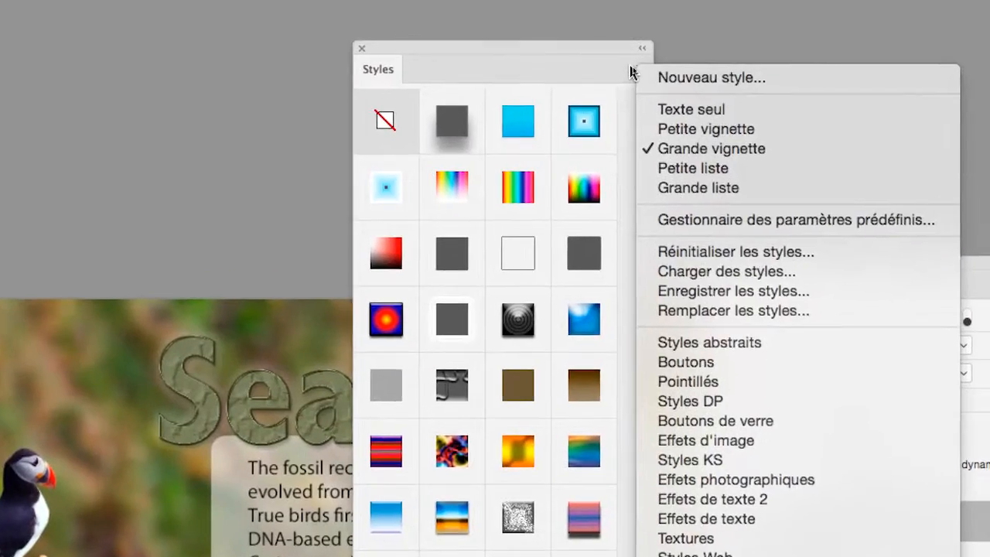
click(635, 70)
click(635, 70)
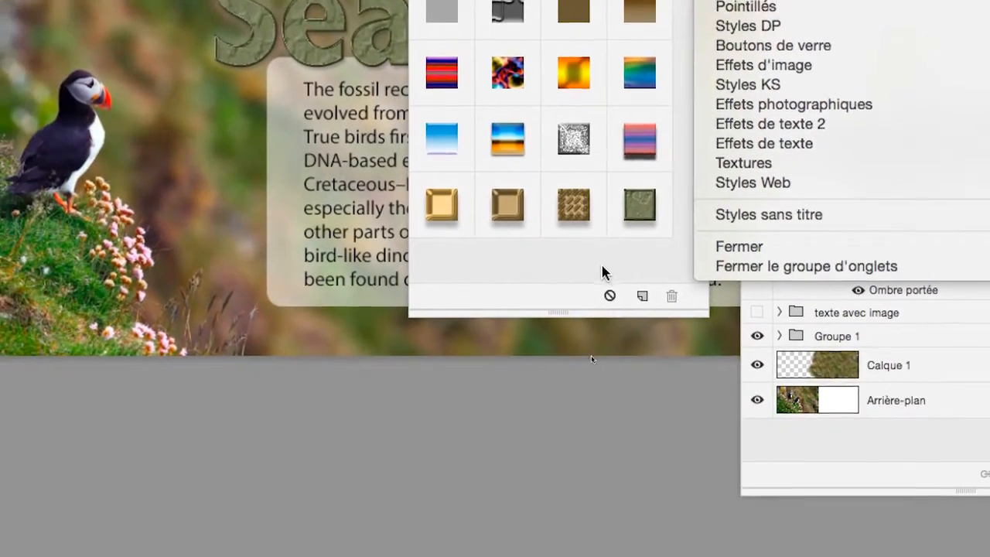
click(489, 484)
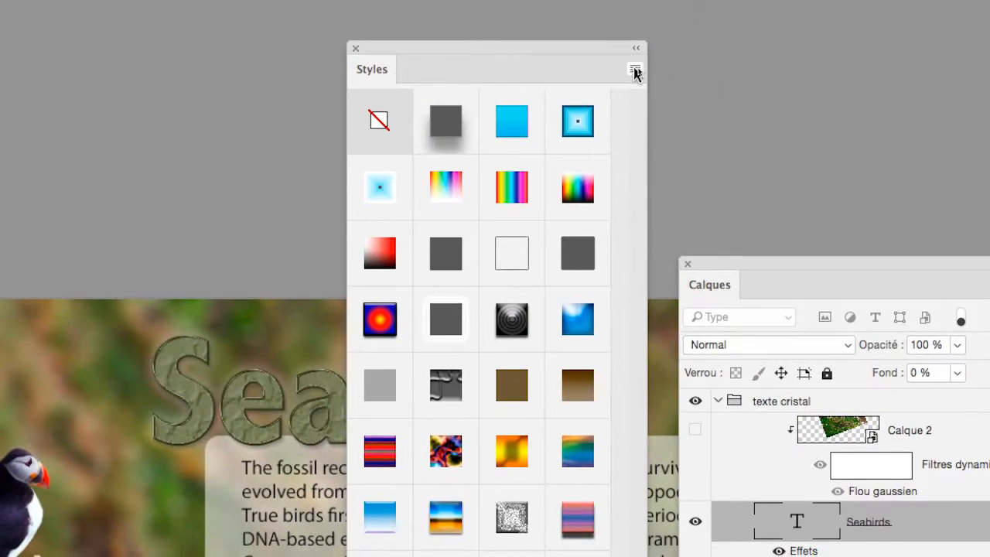
Replace the current styles with the Styles_Tutsps.asl file from the Téléchargements folder
click(634, 70)
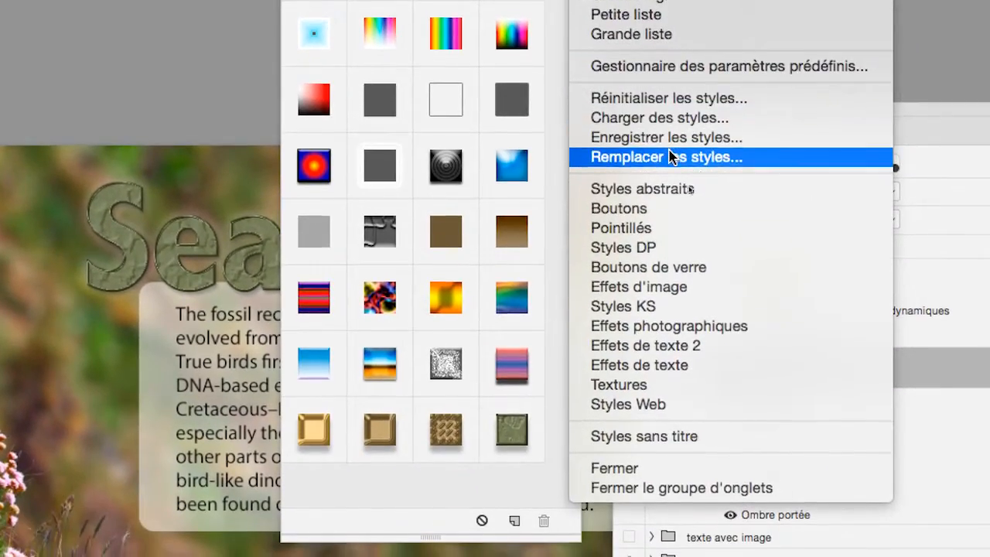
click(670, 155)
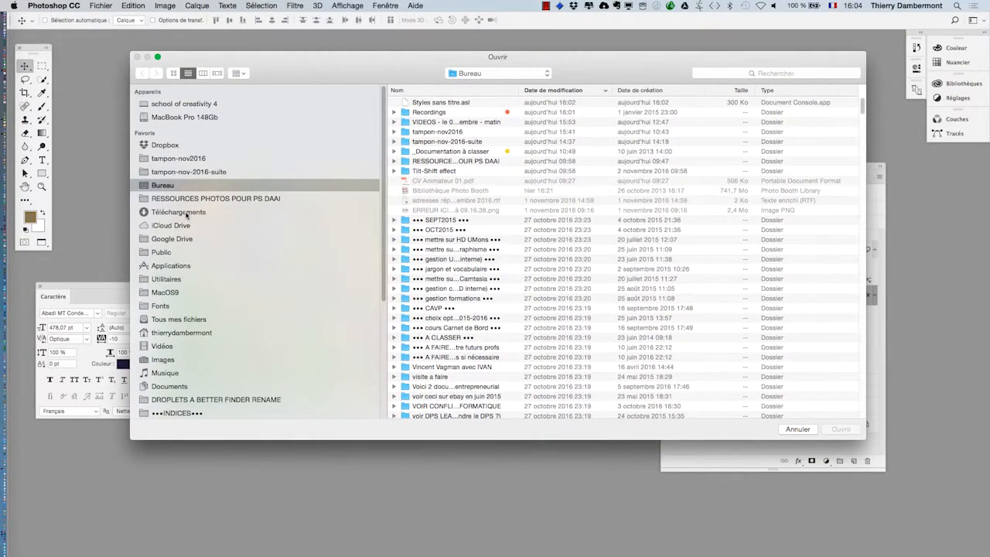
click(186, 216)
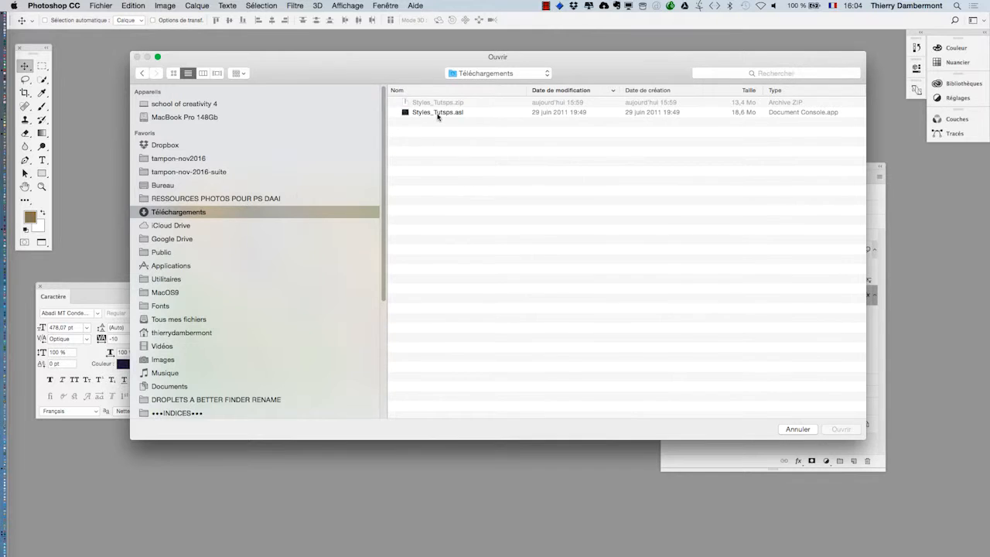
click(437, 113)
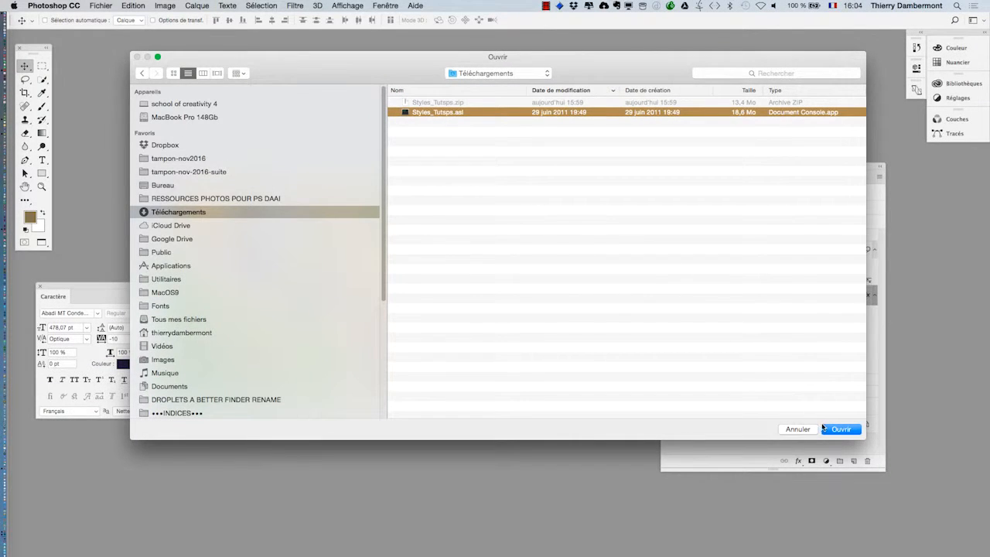
click(835, 430)
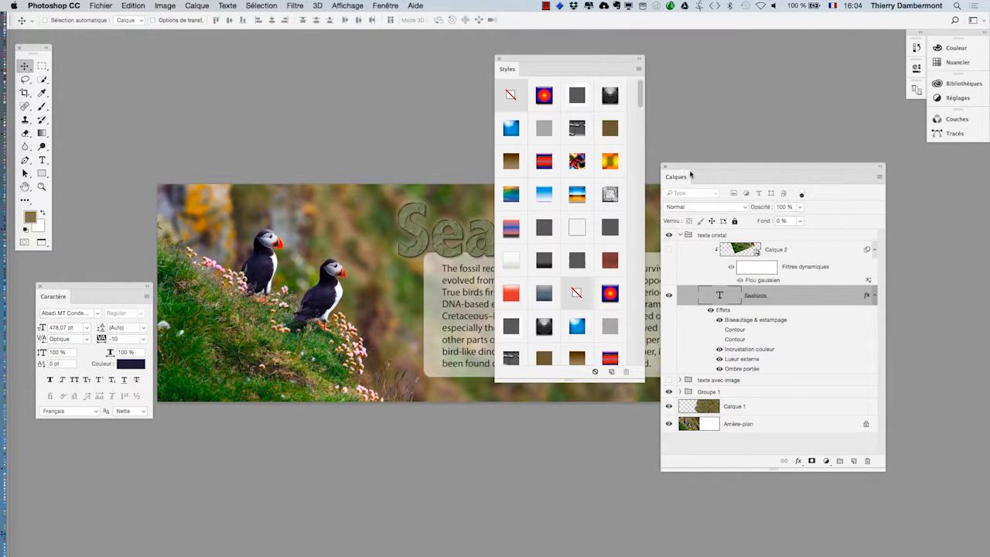
Move the Layers and Styles panels clear of the Seabirds title so the text is unobstructed
drag(691, 175, 840, 172)
drag(559, 58, 679, 55)
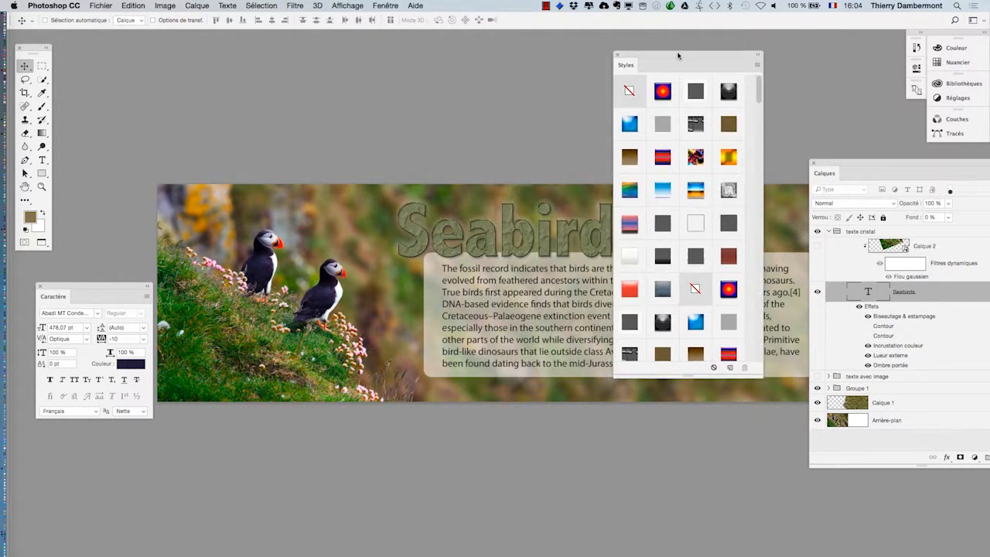
drag(500, 107, 348, 78)
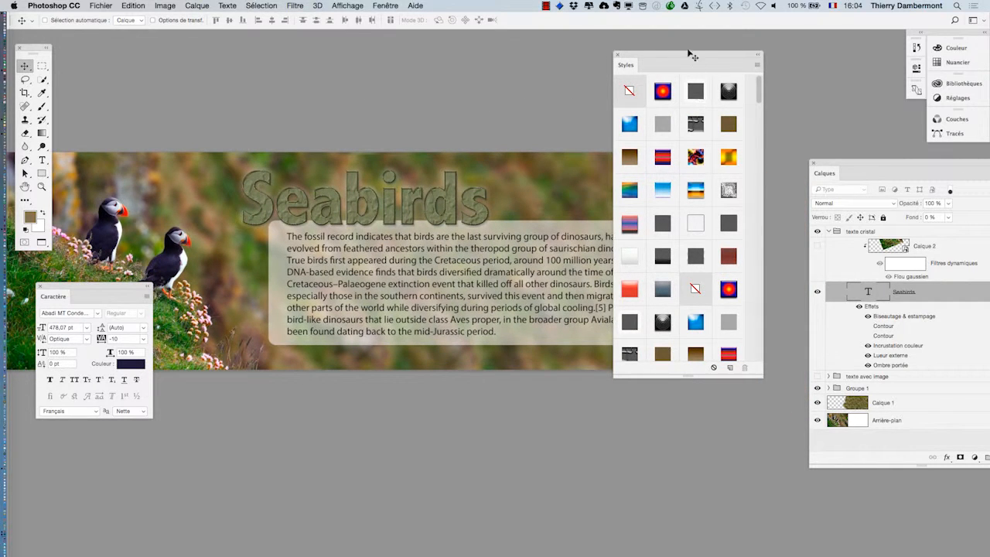
drag(689, 56, 696, 41)
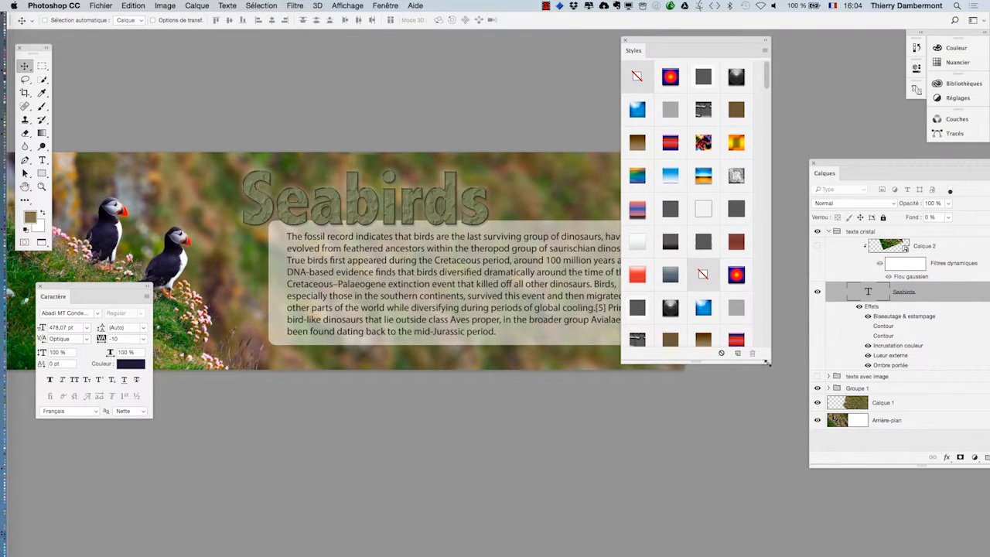
Enlarge the Styles panel downward and to the side, and browse the loaded styles down to the grey mesh ones
drag(767, 362, 794, 537)
scroll(742, 460, down, 15)
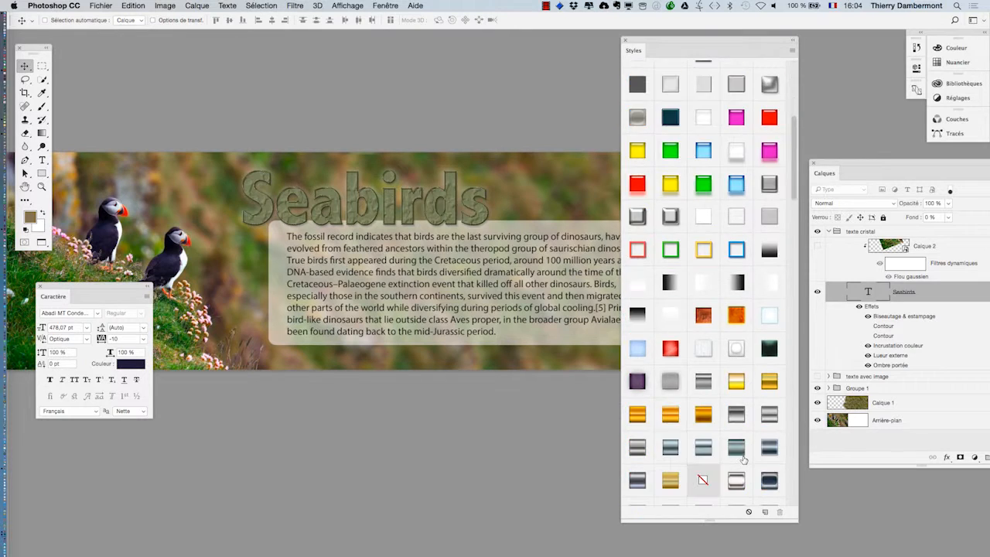
scroll(743, 460, down, 15)
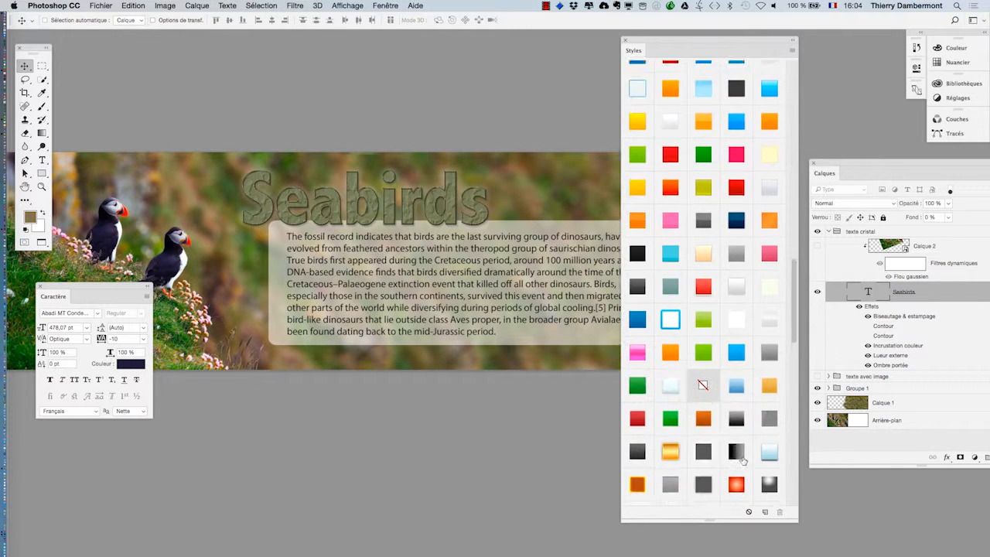
scroll(742, 461, down, 10)
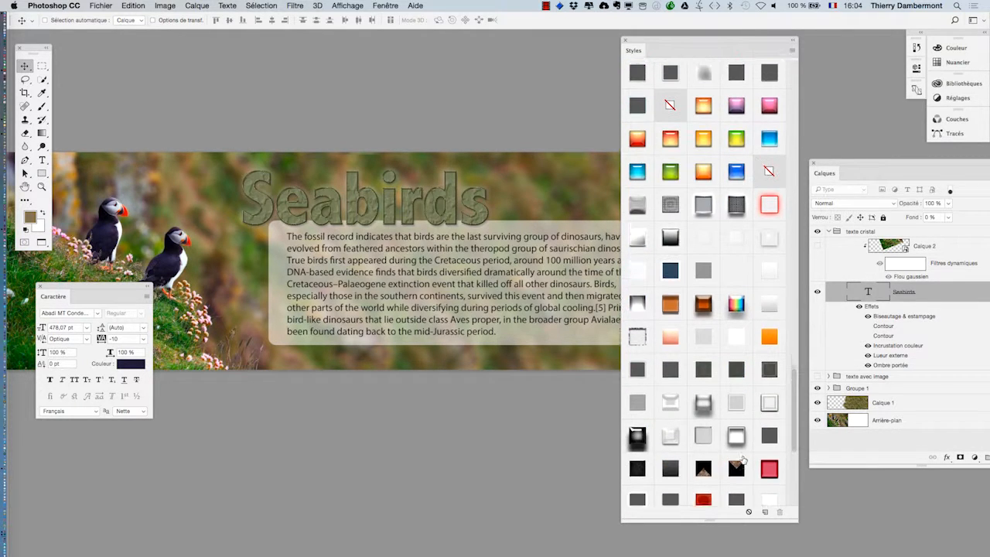
scroll(744, 454, up, 1)
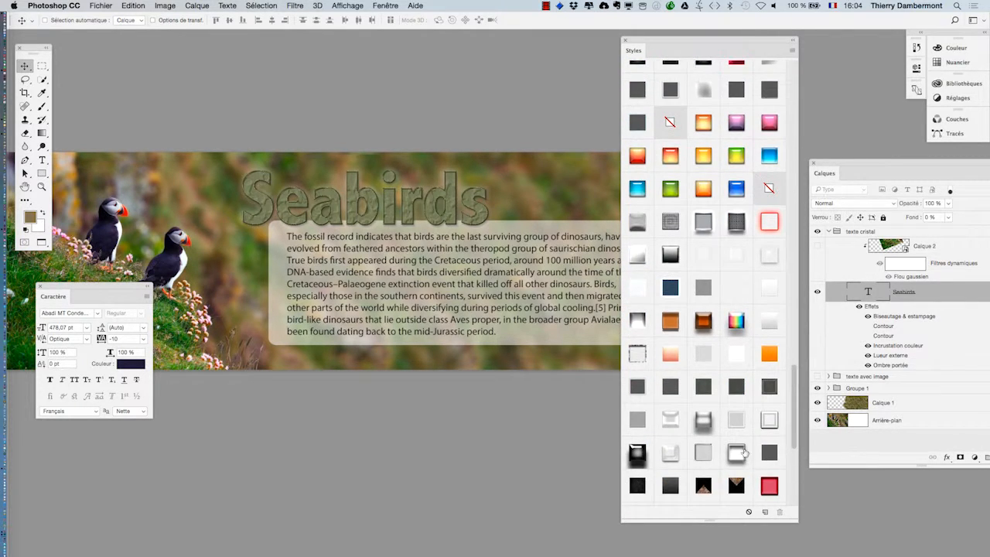
Try the dark woven carbon style with the light outline on the Seabirds text and inspect its texture up close
click(735, 225)
scroll(437, 213, up, 5)
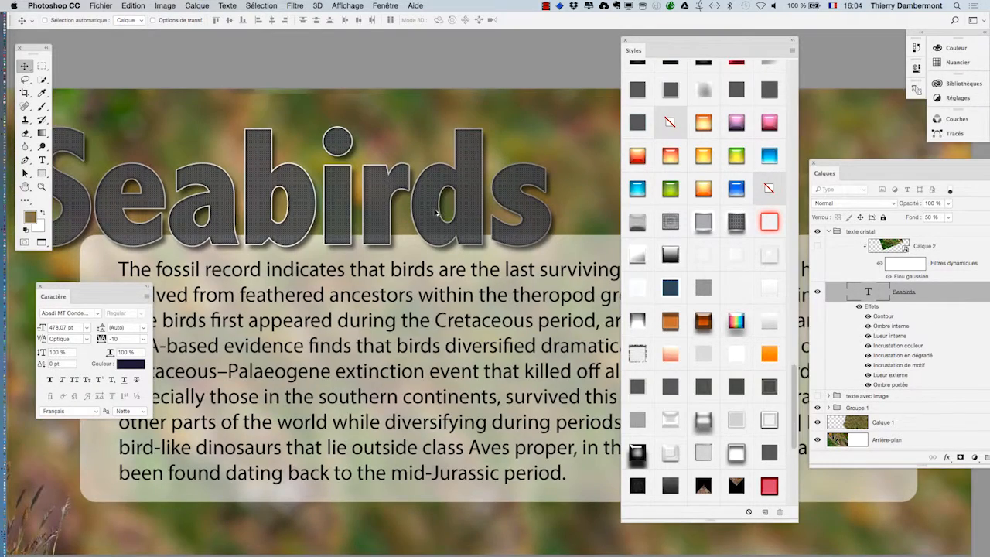
scroll(438, 213, down, 3)
scroll(430, 218, up, 4)
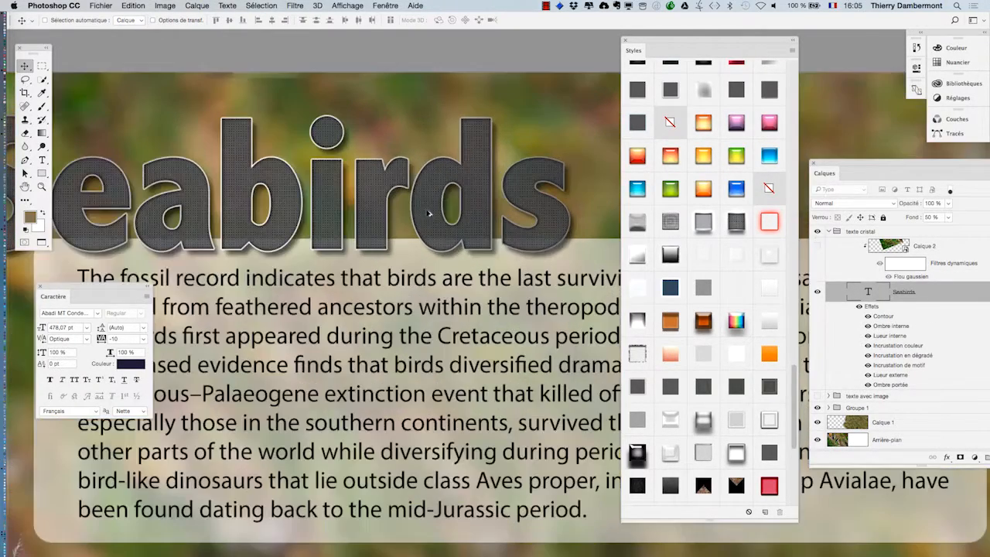
scroll(430, 212, up, 3)
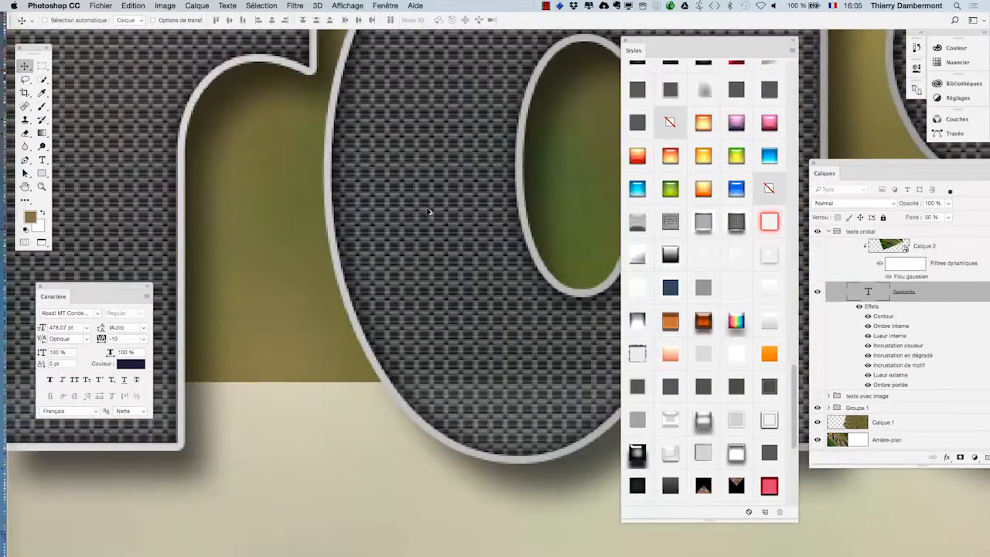
scroll(430, 214, down, 5)
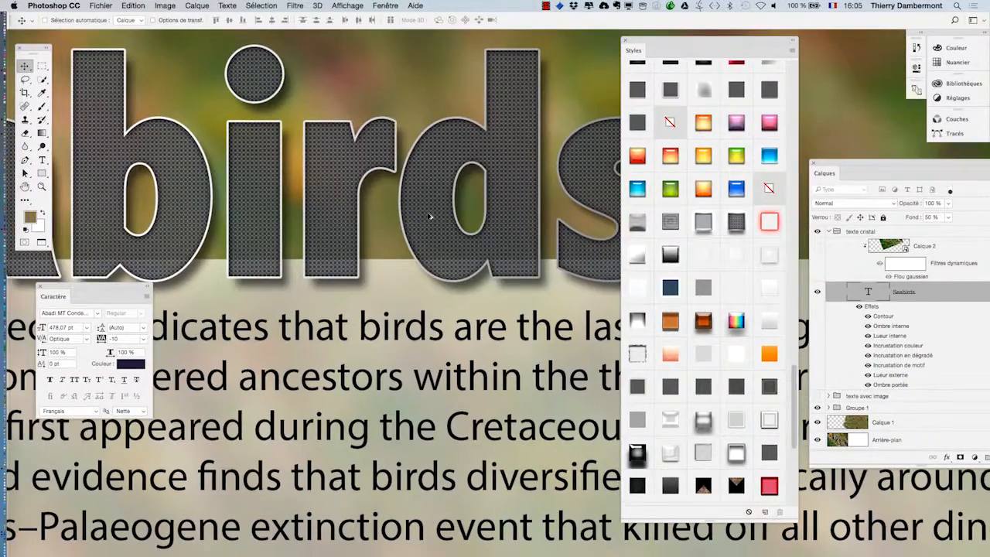
scroll(430, 218, down, 1)
Try the translucent grey mesh, glossy black-to-white gradient, translucent overlay and rainbow styles on the Seabirds text
click(702, 223)
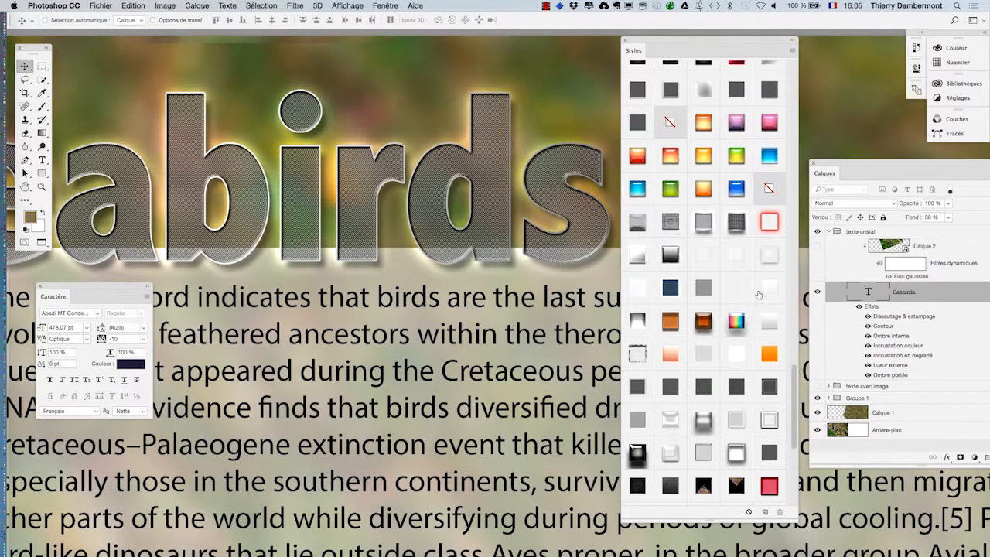
click(670, 255)
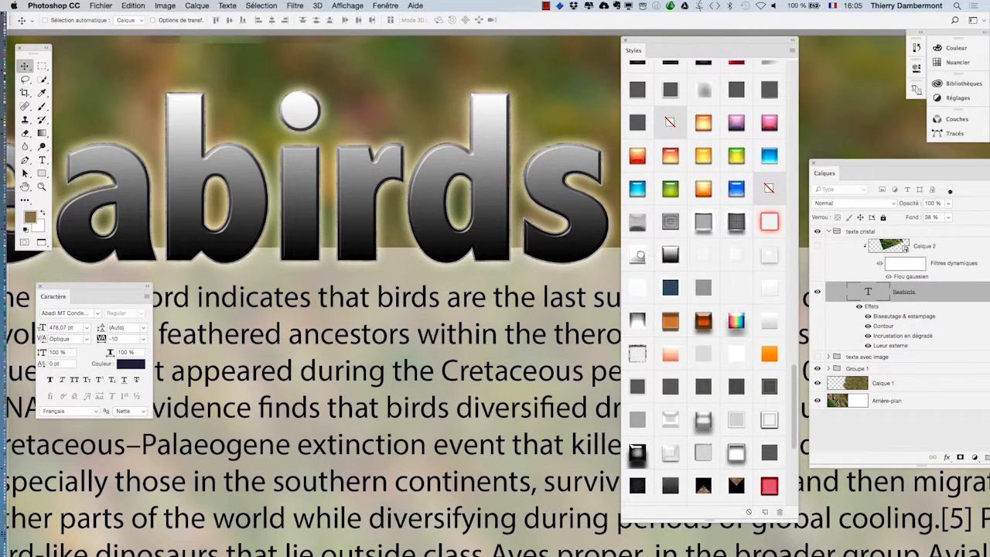
click(637, 223)
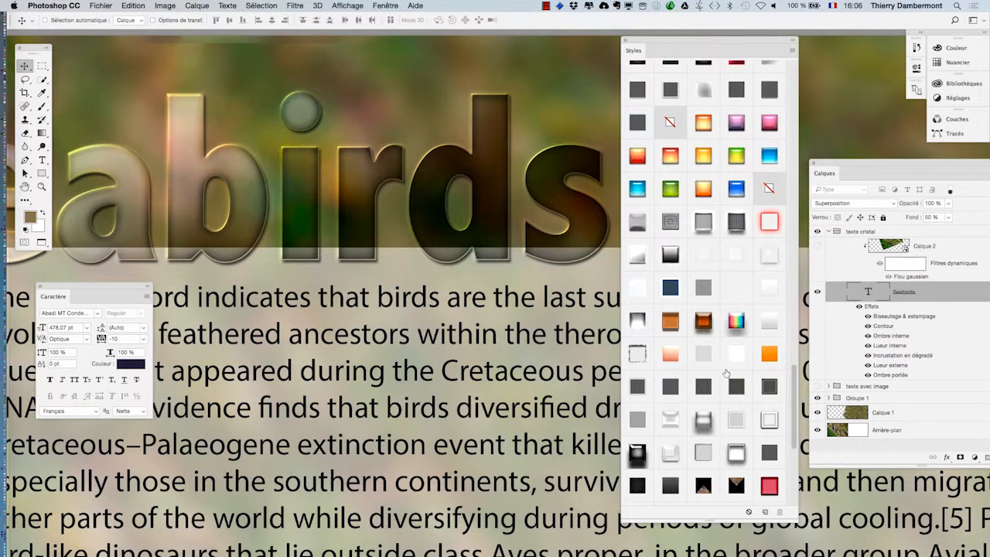
click(735, 323)
key(super+minus)
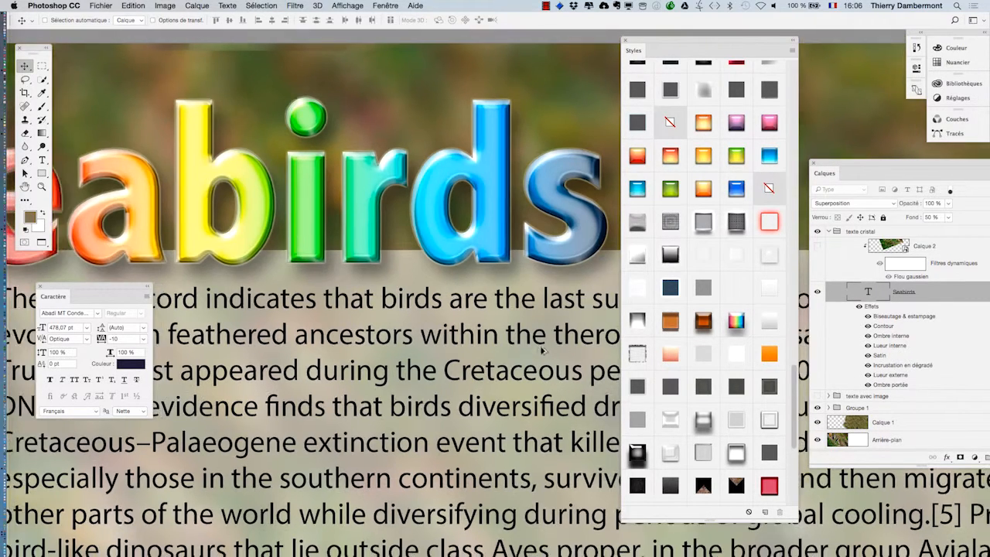
key(super+minus)
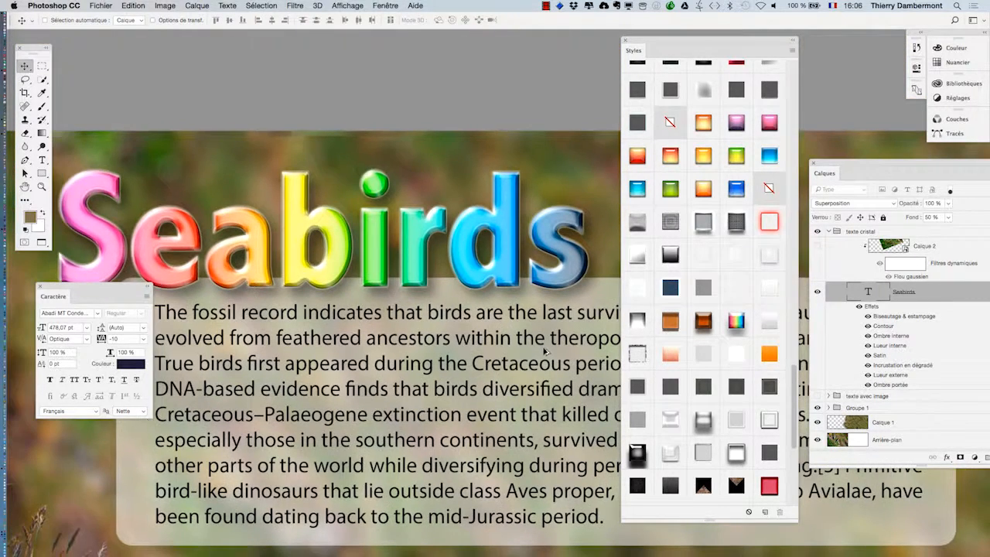
Try the transparent bevelled style and the two rusted-metal styles on the Seabirds text
click(700, 421)
scroll(703, 433, down, 3)
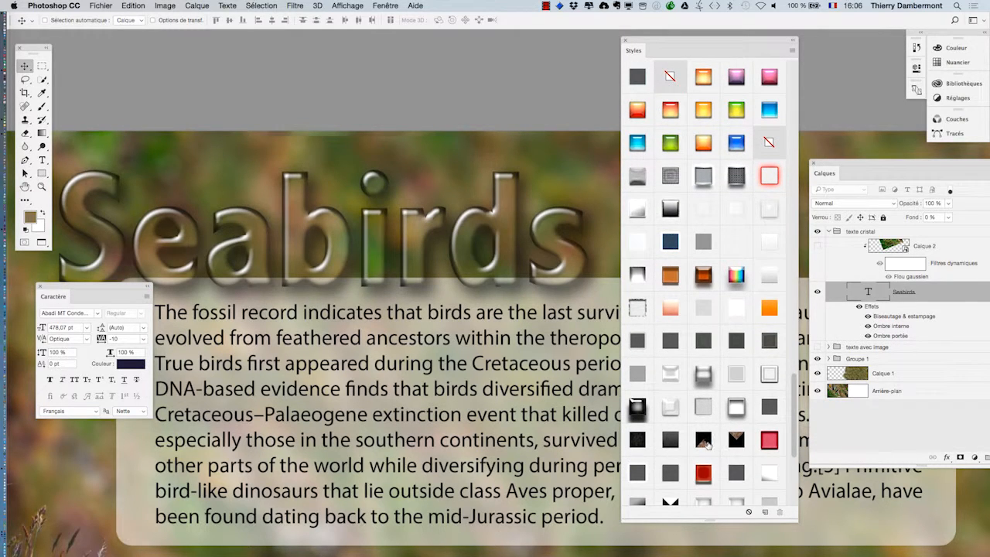
click(704, 442)
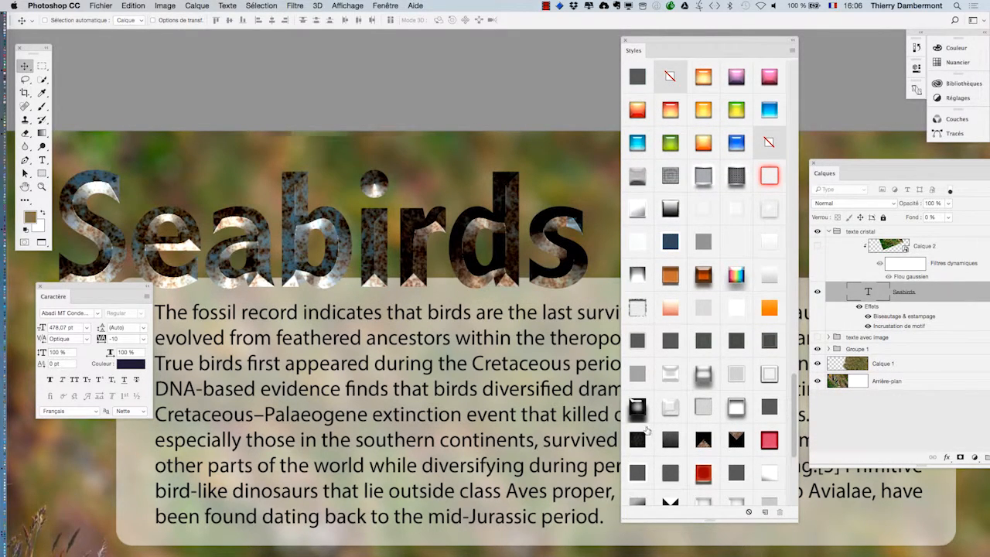
click(734, 442)
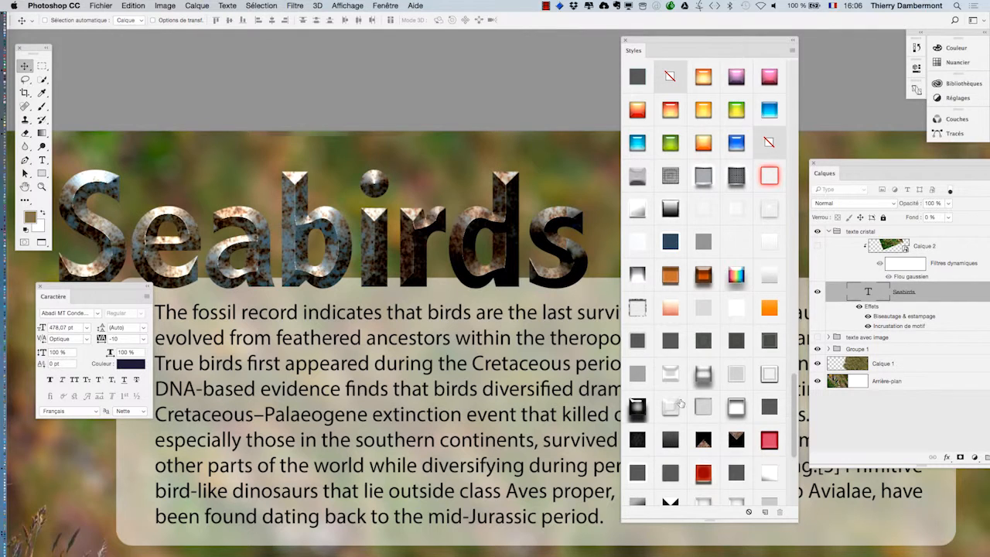
Try the bright blue water style, the grey stone style and a light bevel style on the text, undoing the last one
scroll(712, 394, down, 5)
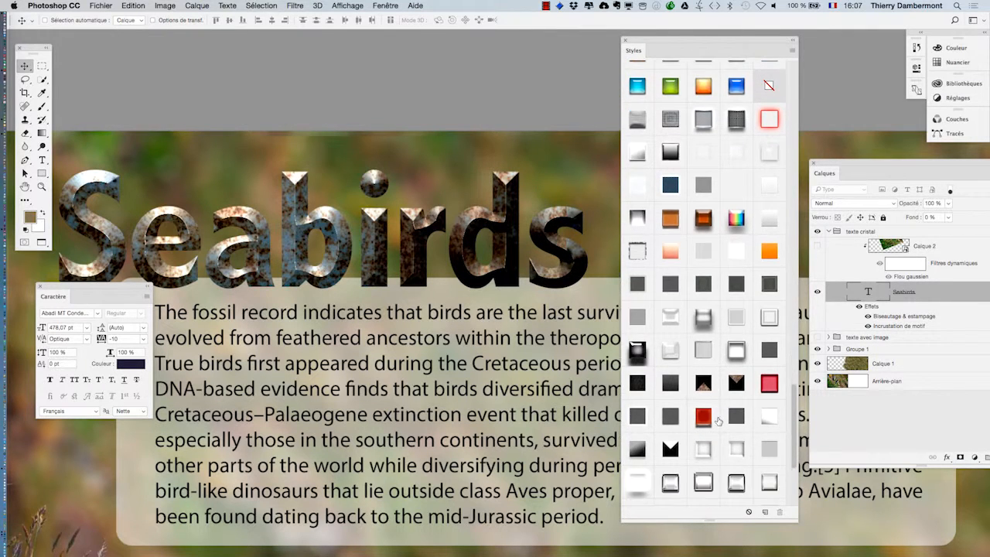
scroll(718, 424, down, 2)
click(671, 423)
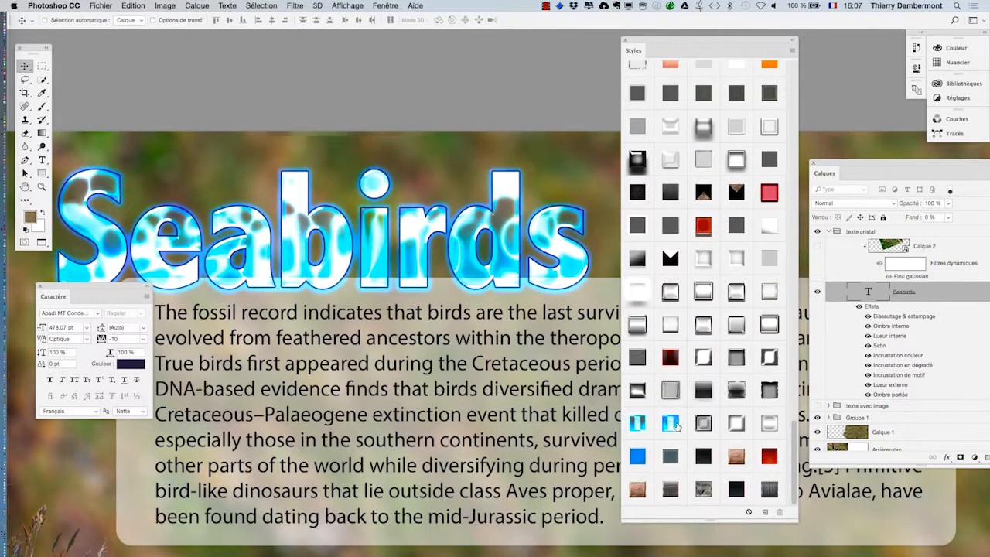
click(704, 488)
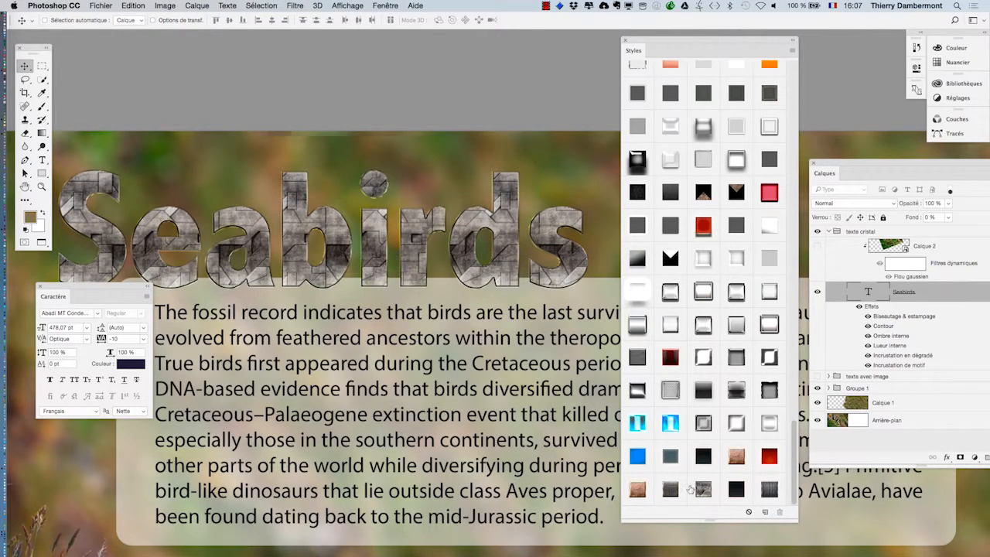
click(703, 260)
key(super+z)
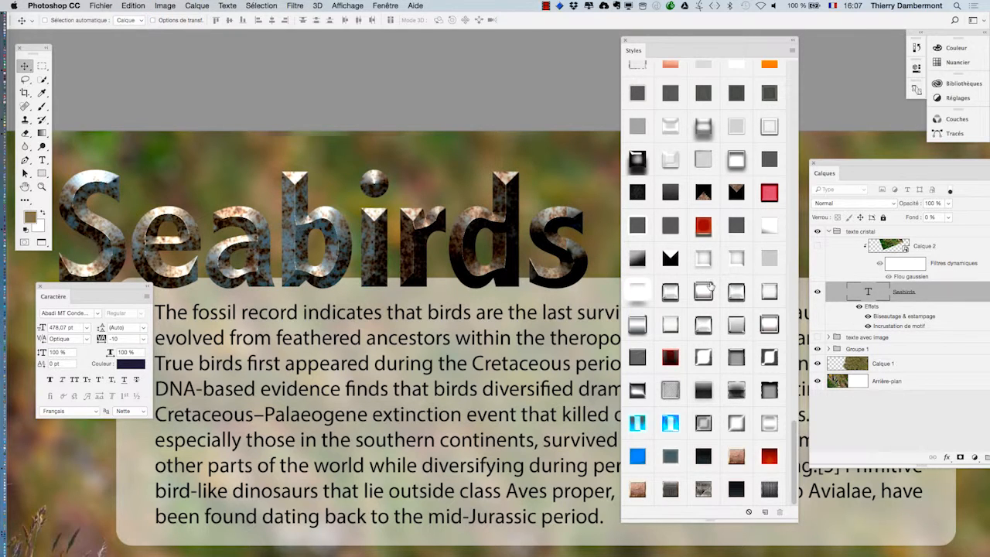
Try the silver-and-black chrome style, the dark translucent style and the embossed grey mesh styles on the Seabirds text
click(737, 392)
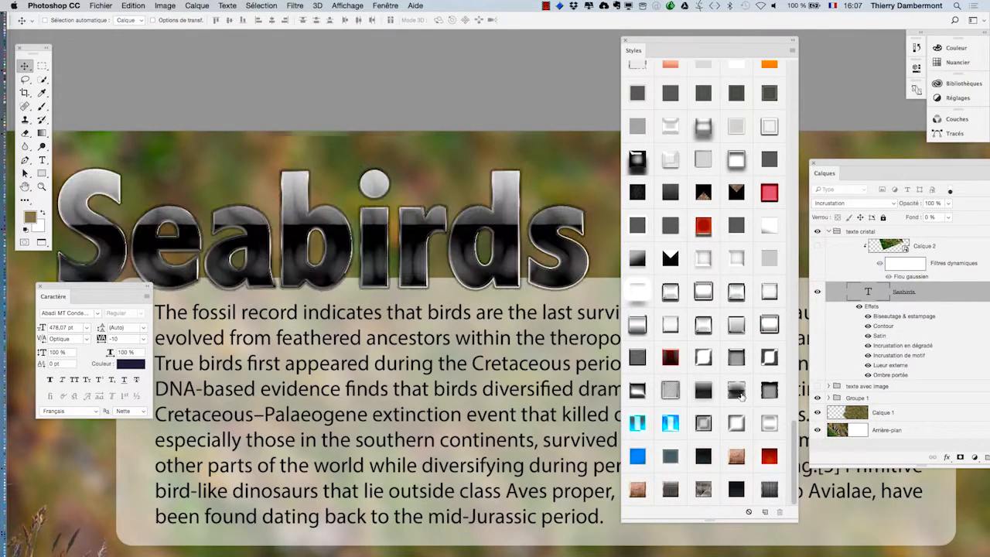
click(773, 394)
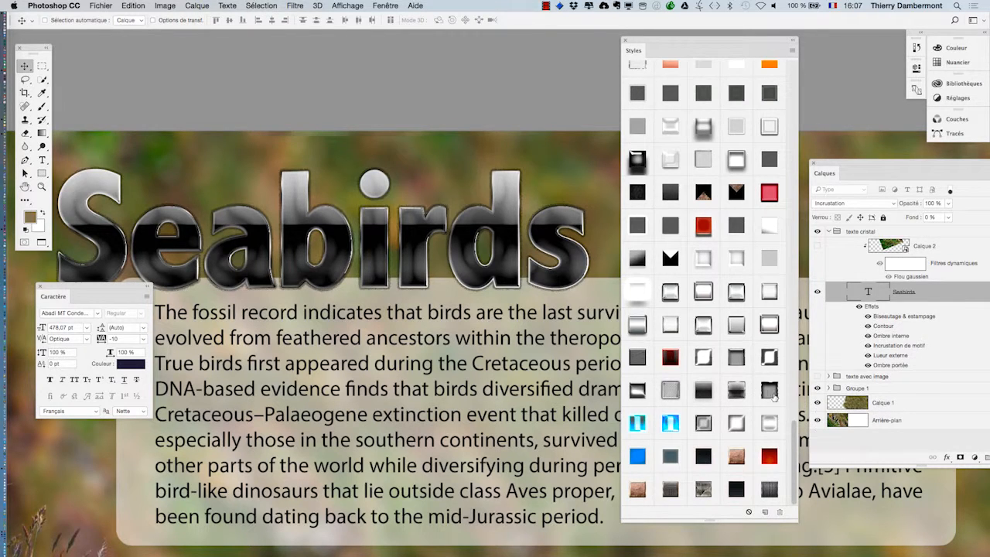
scroll(766, 352, up, 10)
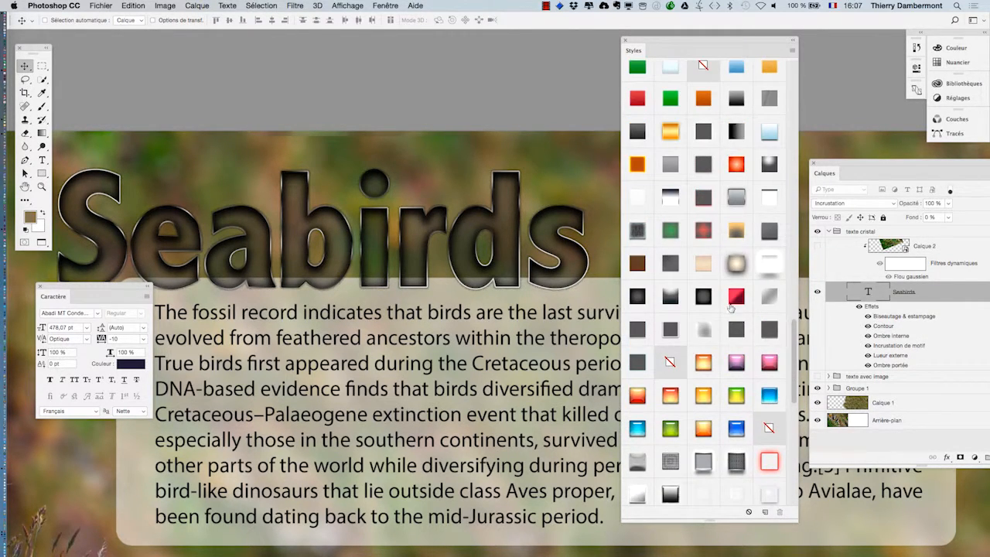
scroll(734, 332, down, 5)
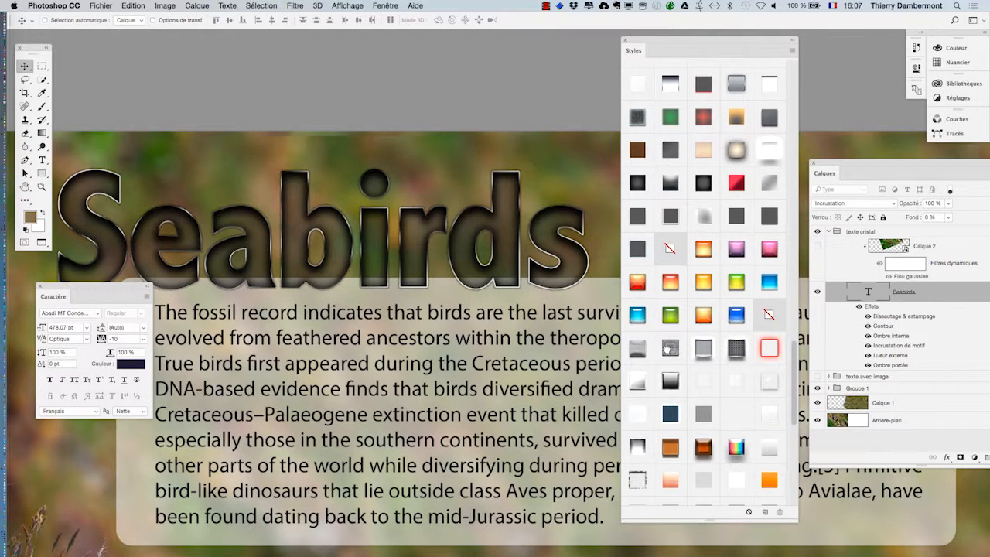
click(670, 348)
click(647, 351)
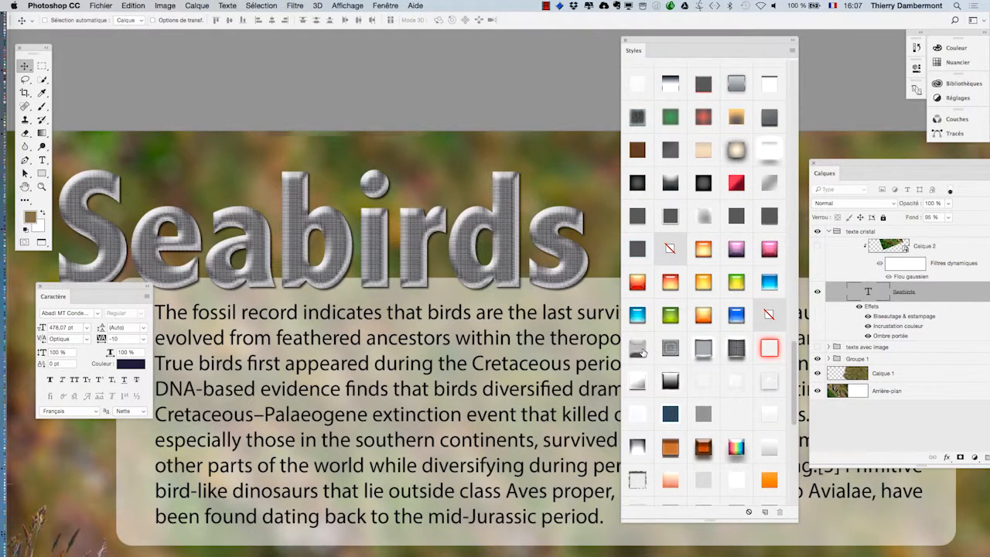
Apply the orange style with the brown bevelled border to the Seabirds text, and switch its Incrustation couleur effect off and on again
scroll(693, 394, down, 3)
click(702, 367)
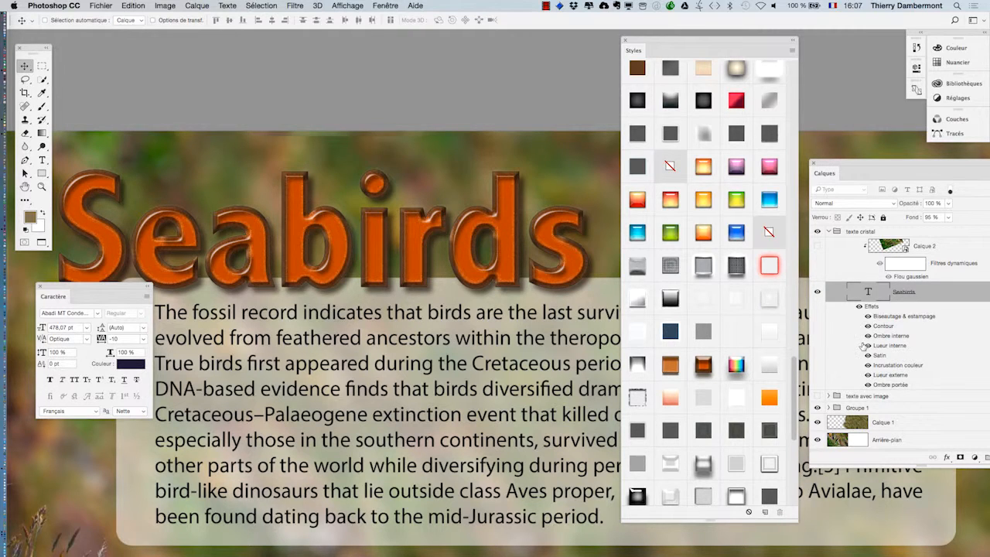
click(867, 366)
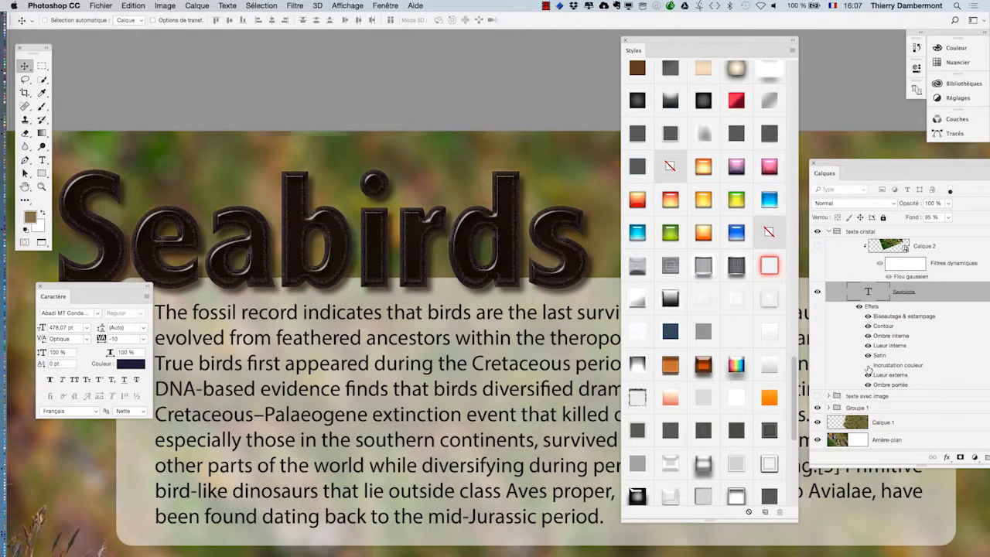
click(867, 366)
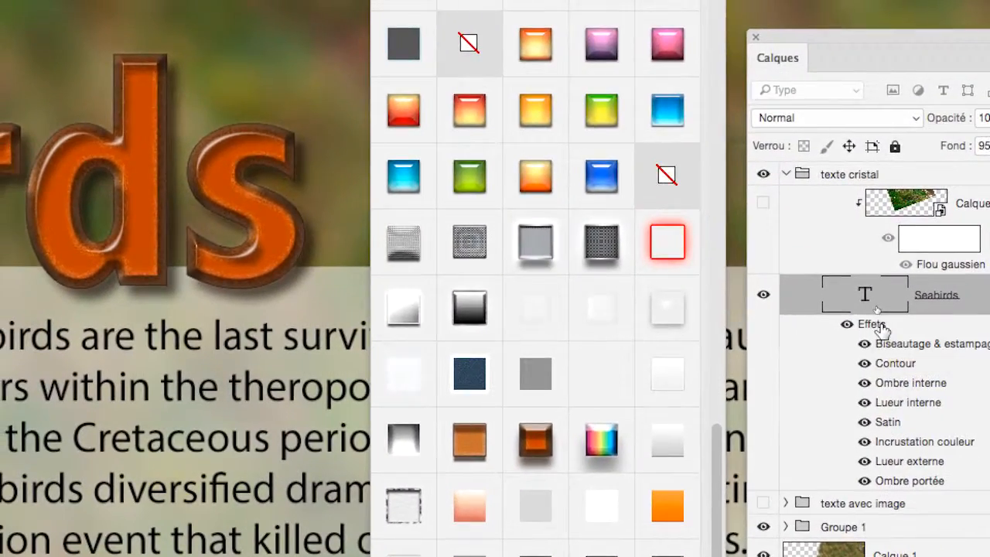
Change the Seabirds layer's Incrustation couleur to teal 35adb1 in its layer style settings
double_click(850, 296)
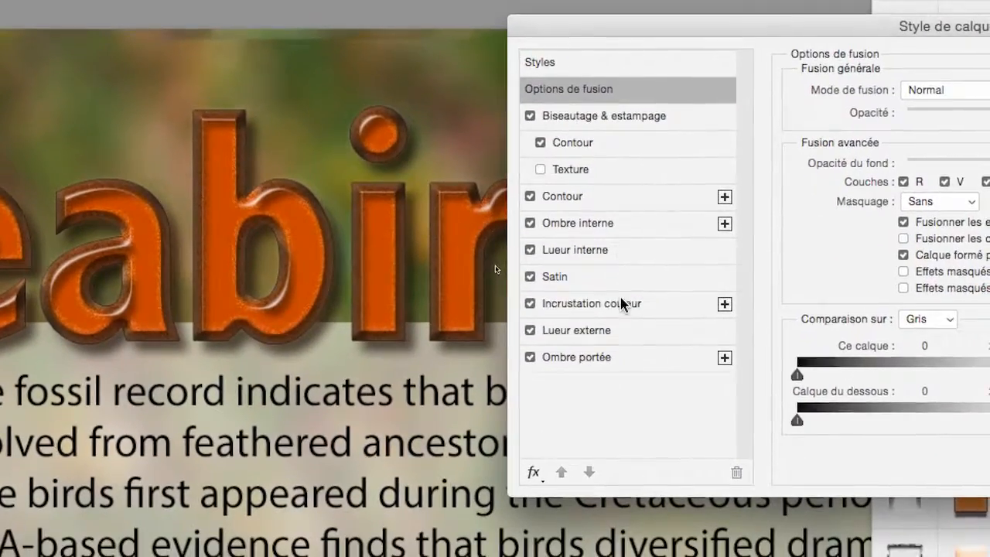
click(634, 352)
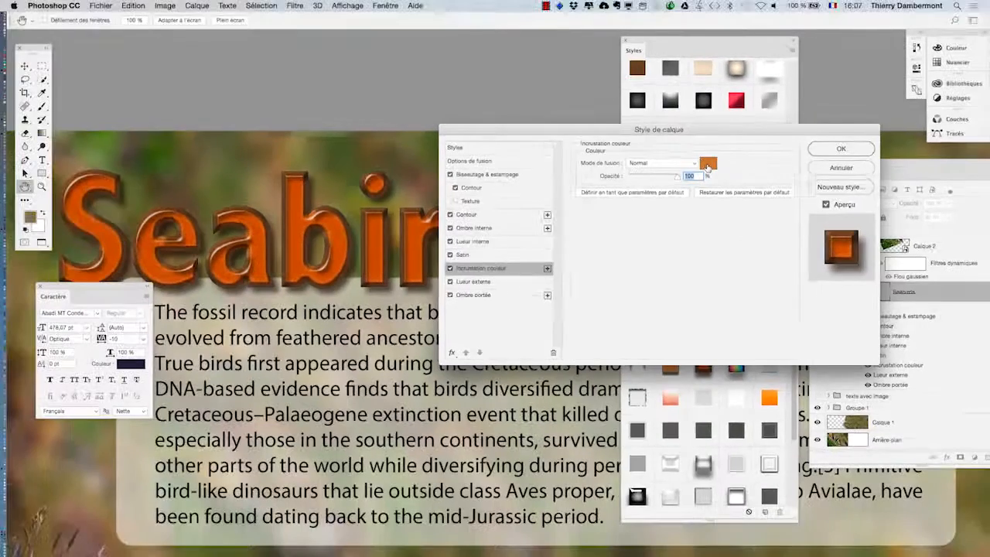
click(706, 165)
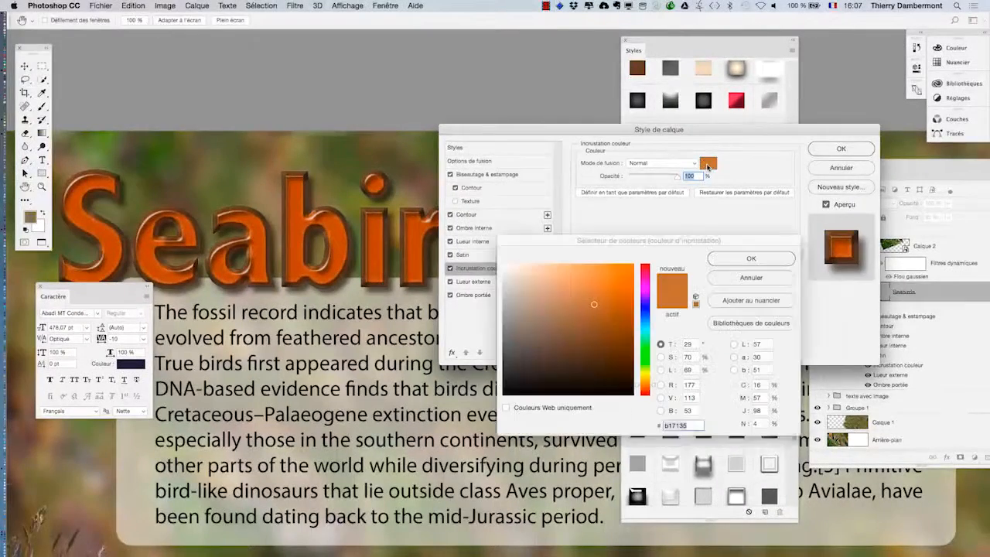
click(646, 303)
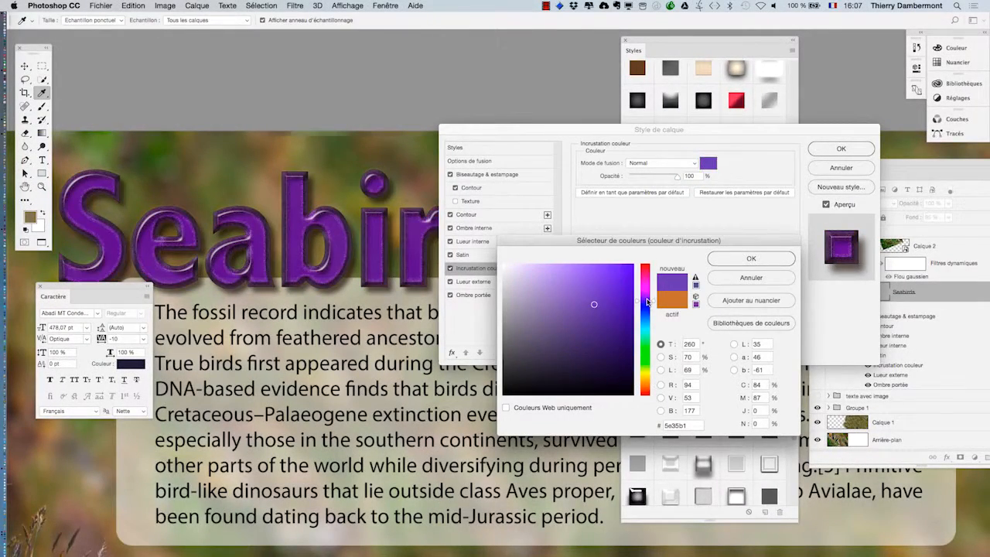
drag(647, 303, 648, 333)
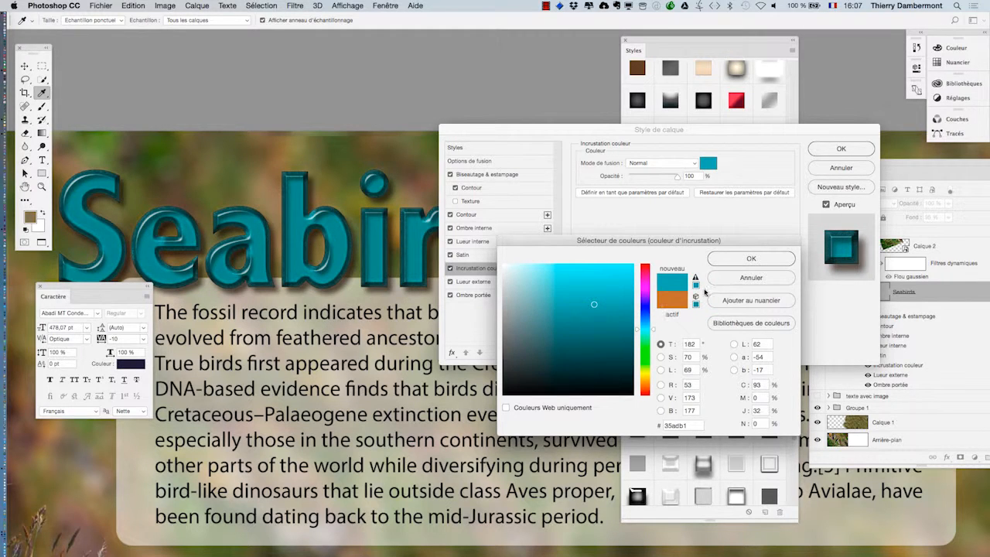
click(751, 258)
click(840, 149)
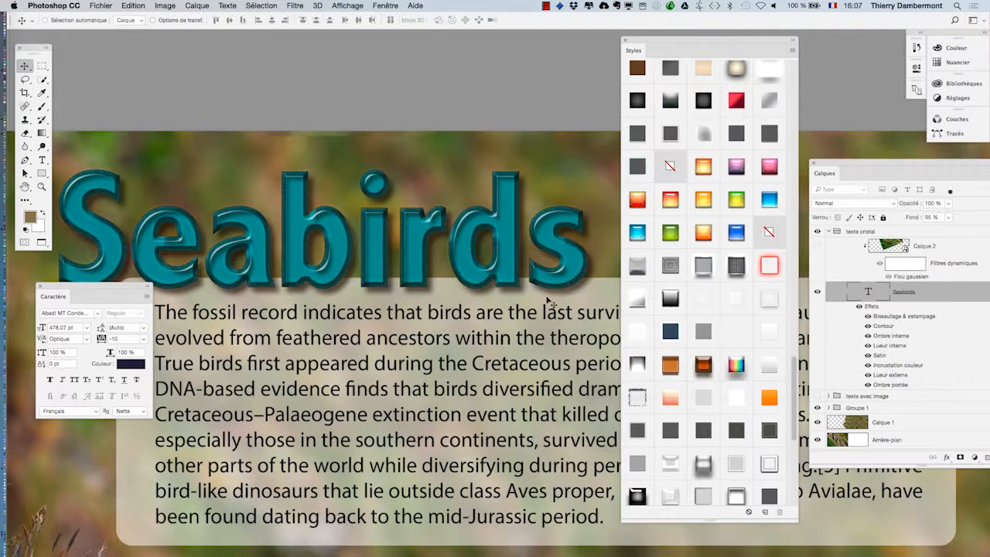